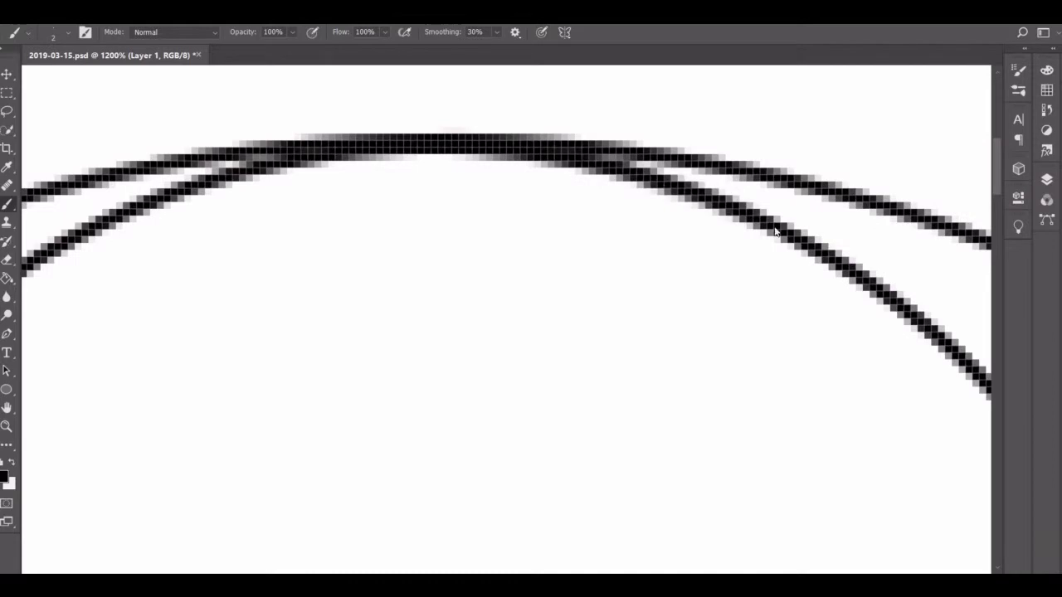
- Trace the S-shaped dividing line along the guide circles with a 2 px brush on Layer 1, from the outer circle's top to its bottom
{"action": "left_click_drag", "start_coordinate": [1002, 395], "coordinate": [715, 163]}
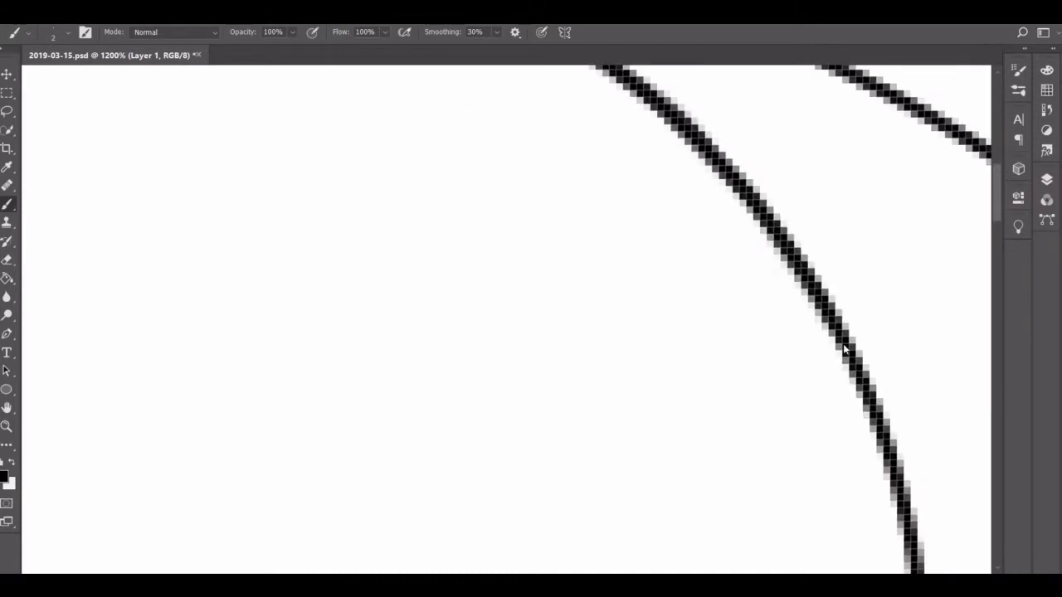
{"action": "scroll", "coordinate": [926, 547], "scroll_direction": "down", "scroll_amount": 6}
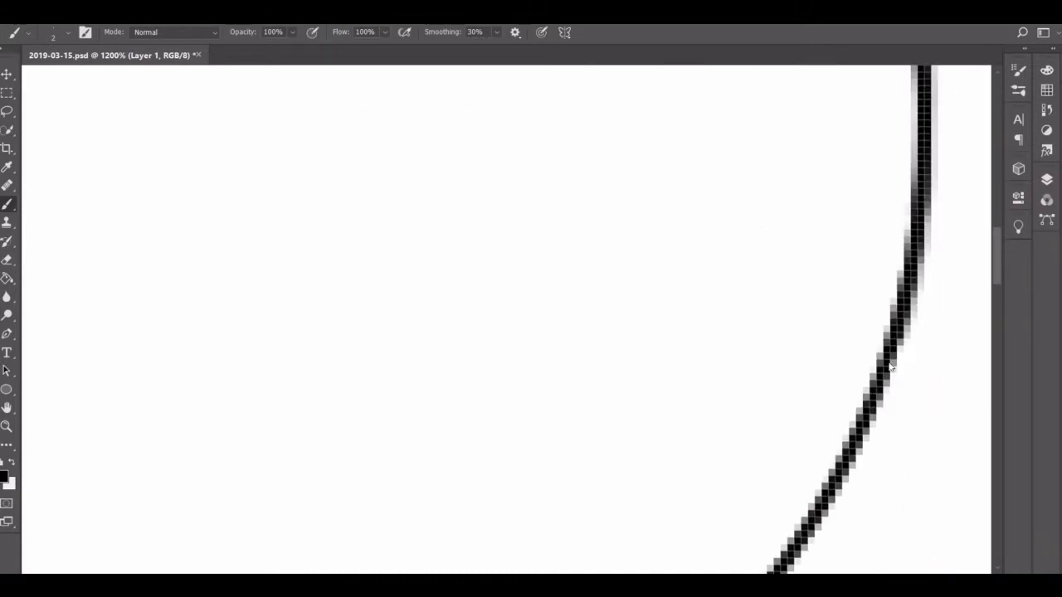
{"action": "left_click_drag", "start_coordinate": [797, 555], "coordinate": [773, 332]}
{"action": "scroll", "coordinate": [536, 537], "scroll_direction": "down", "scroll_amount": 4}
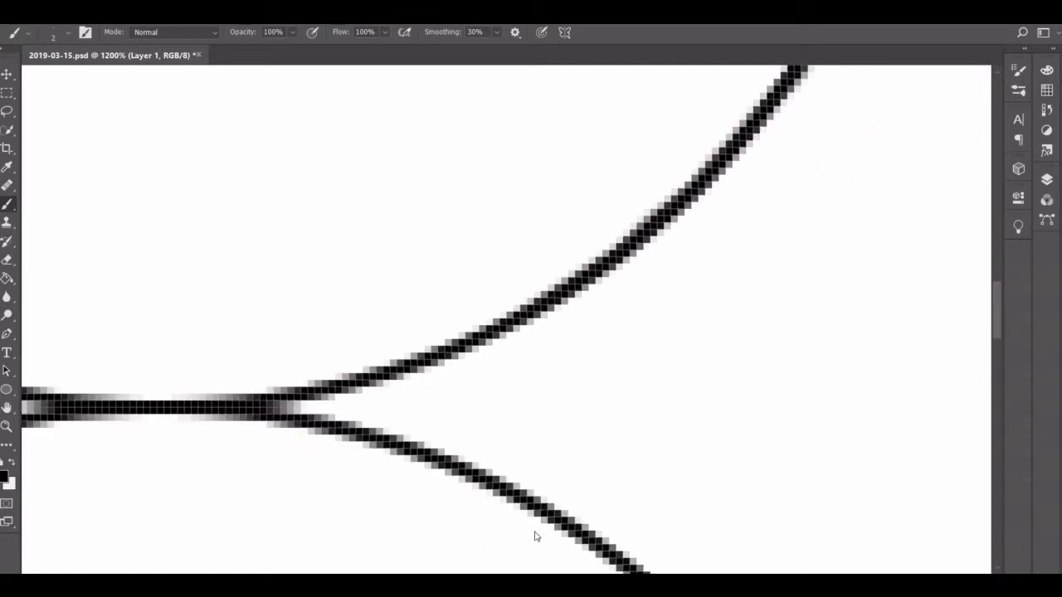
{"action": "scroll", "coordinate": [99, 410], "scroll_direction": "left", "scroll_amount": 4}
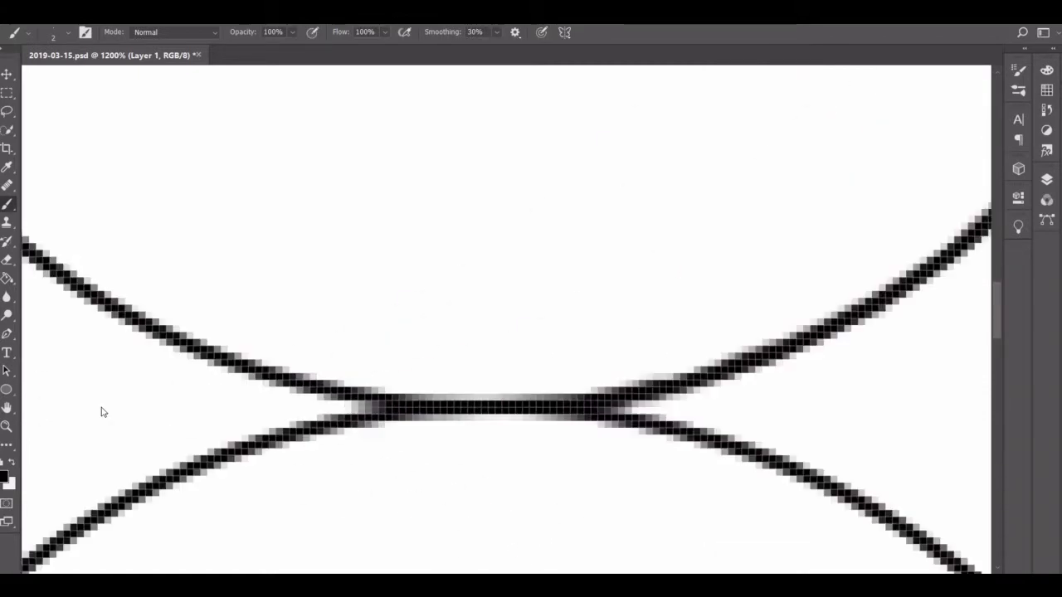
{"action": "scroll", "coordinate": [752, 146], "scroll_direction": "down", "scroll_amount": 3}
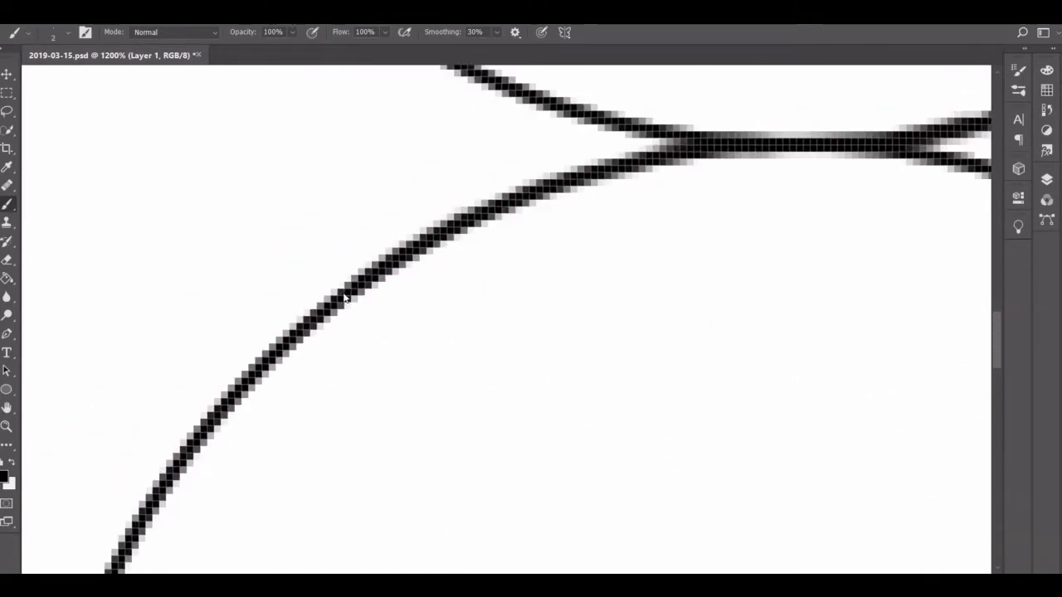
{"action": "scroll", "coordinate": [127, 549], "scroll_direction": "down", "scroll_amount": 3}
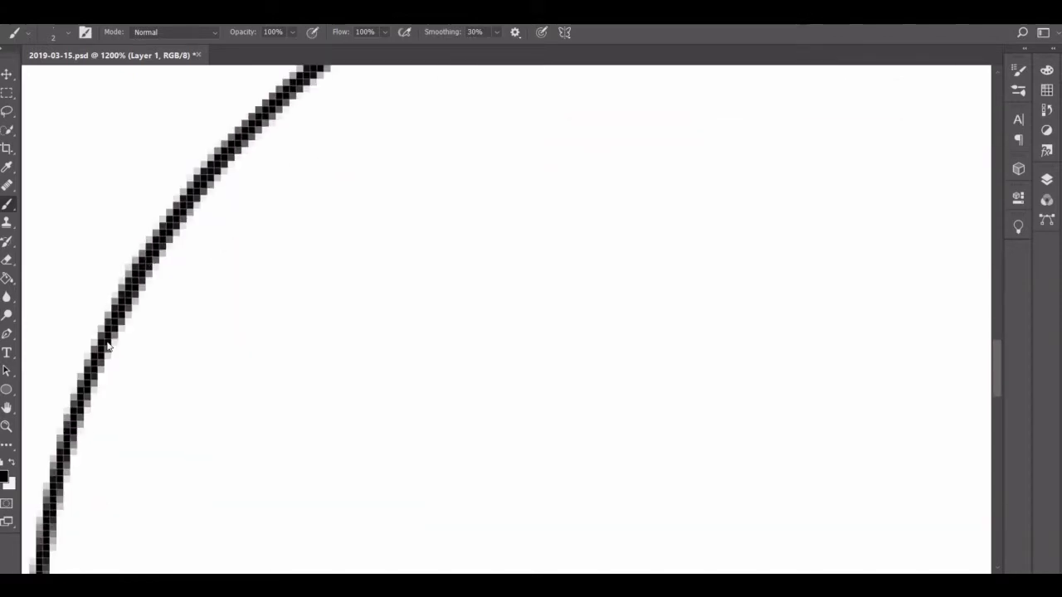
{"action": "scroll", "coordinate": [50, 531], "scroll_direction": "down", "scroll_amount": 3}
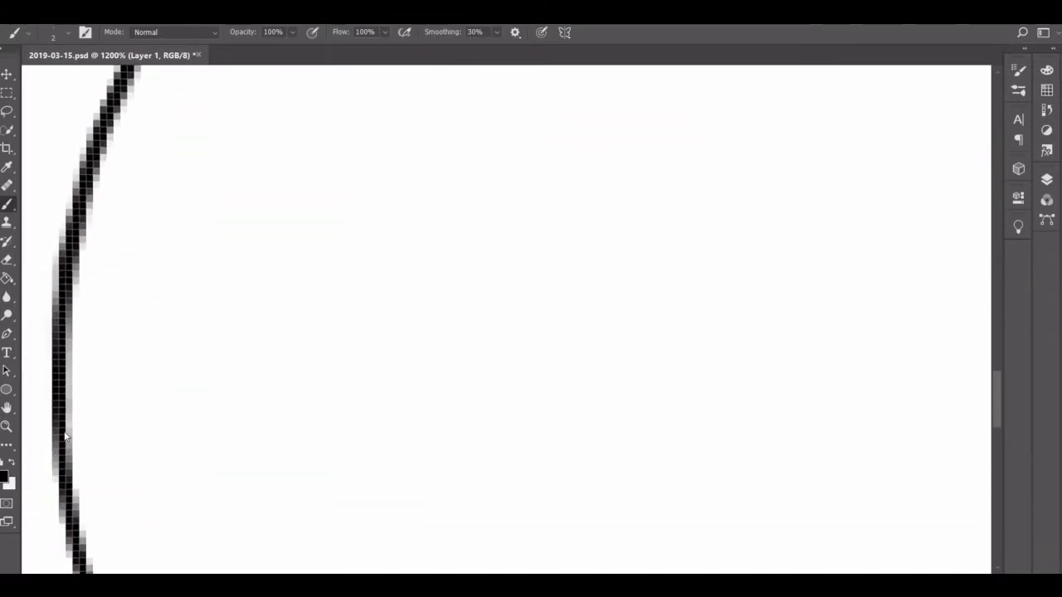
{"action": "scroll", "coordinate": [59, 205], "scroll_direction": "down", "scroll_amount": 3}
{"action": "scroll", "coordinate": [144, 380], "scroll_direction": "down", "scroll_amount": 9}
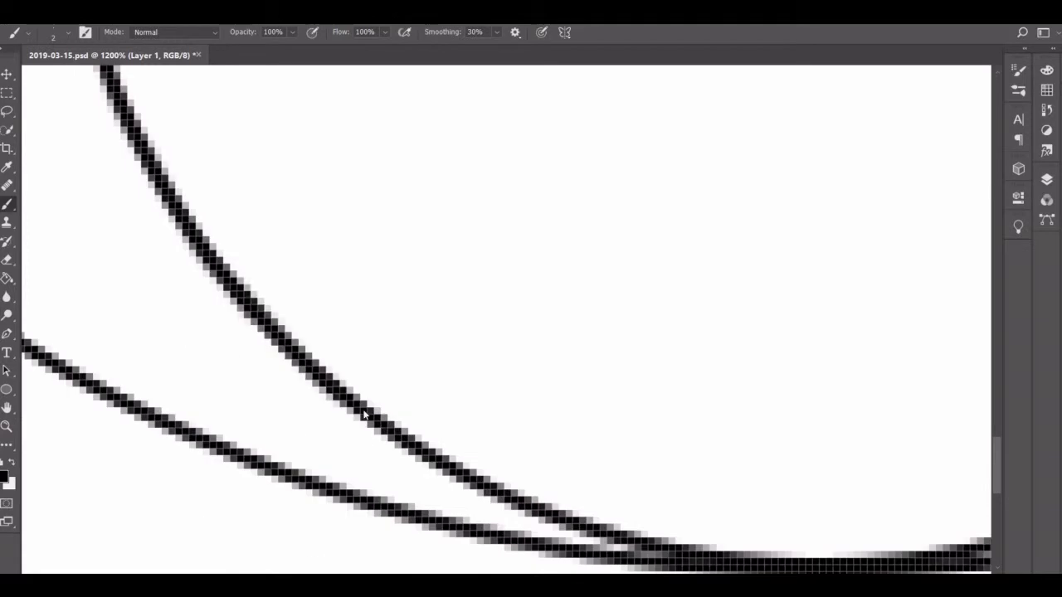
- Replace the Ellipse 2 guide circle with a 74 px circle in the upper lobe at X 213 px, Y 106 px
{"action": "left_click", "coordinate": [1046, 179]}
{"action": "left_click", "coordinate": [888, 281]}
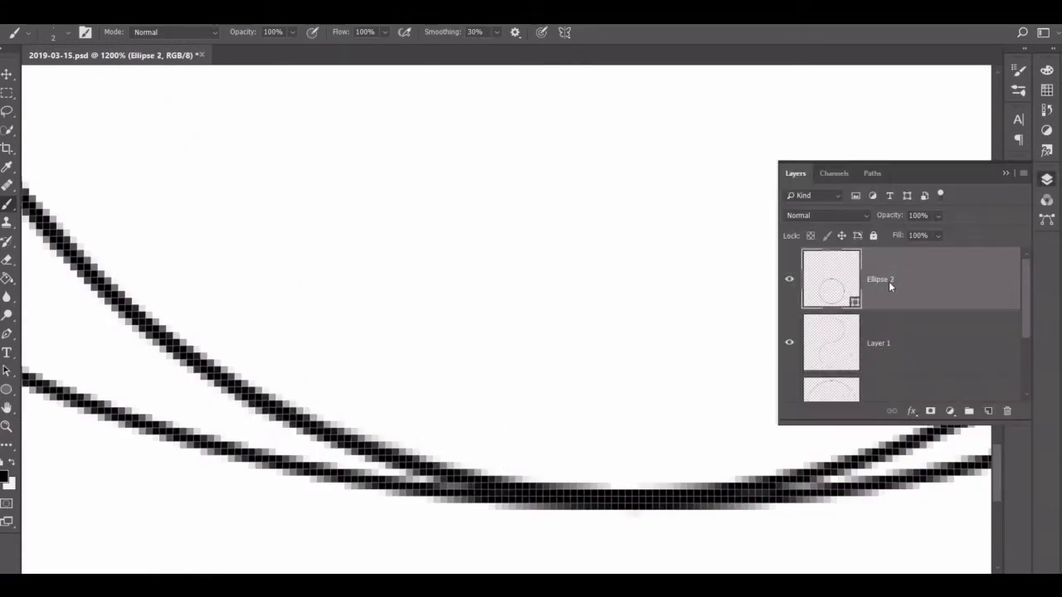
{"action": "key", "text": "u"}
{"action": "key", "text": "ctrl+0"}
{"action": "left_click_drag", "start_coordinate": [466, 405], "coordinate": [541, 480]}
{"action": "left_click", "coordinate": [917, 252]}
{"action": "type", "text": "75"}
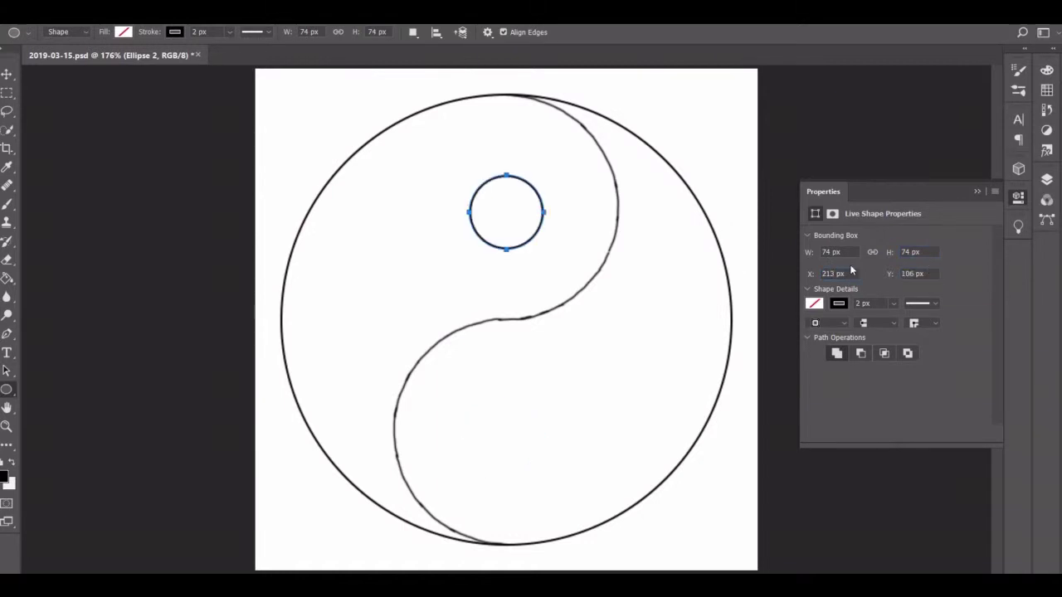
- Add a second 74 px circle in the lower lobe at X 213 px, Y 319 px
{"action": "left_click", "coordinate": [1047, 179]}
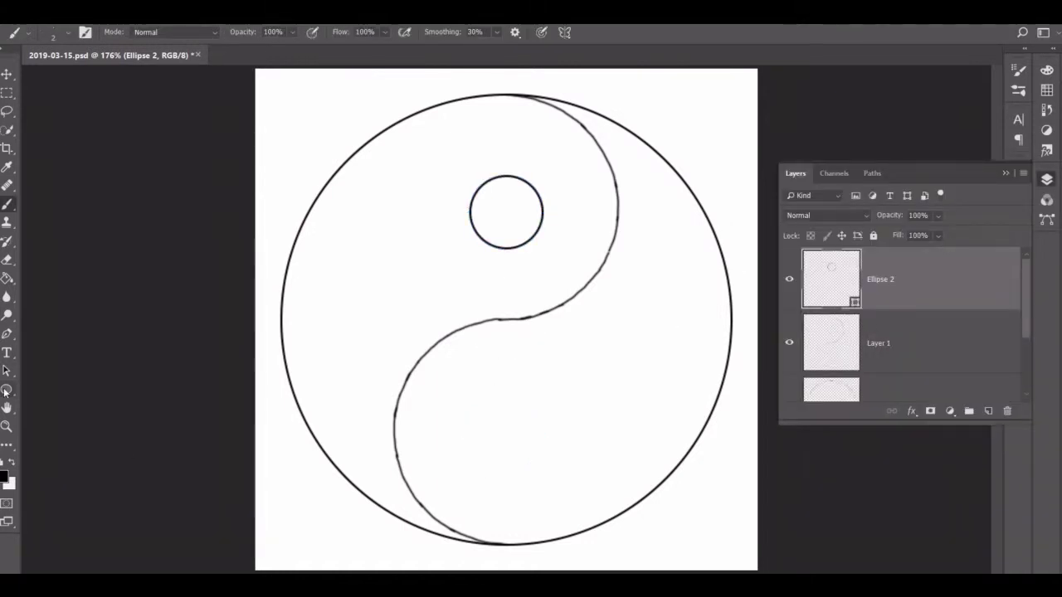
{"action": "left_click", "coordinate": [5, 391]}
{"action": "left_click_drag", "start_coordinate": [464, 410], "coordinate": [540, 487]}
{"action": "left_click", "coordinate": [838, 252]}
{"action": "type", "text": "74"}
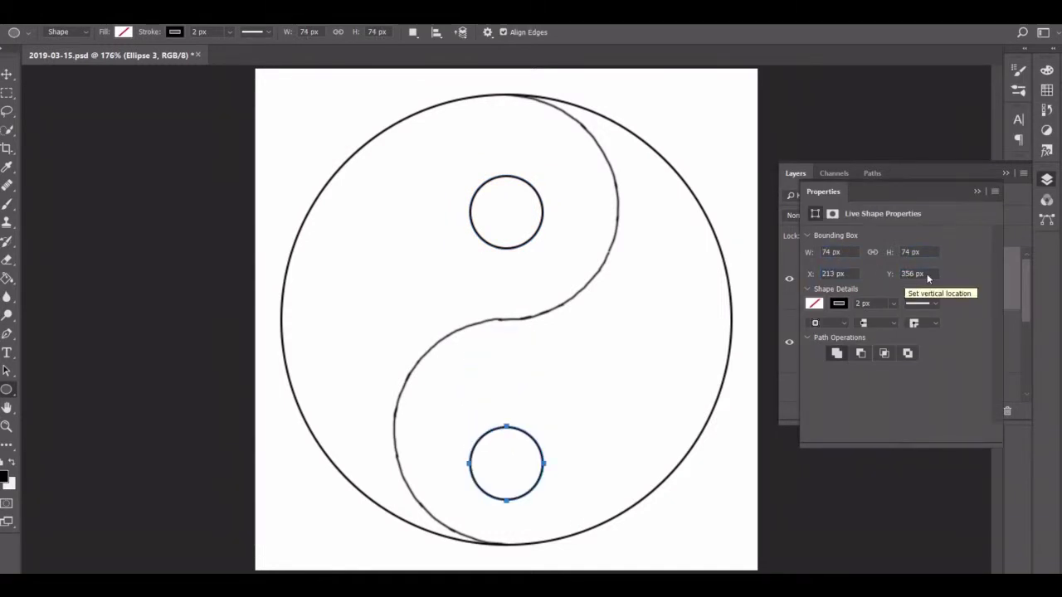
{"action": "key", "text": "Return"}
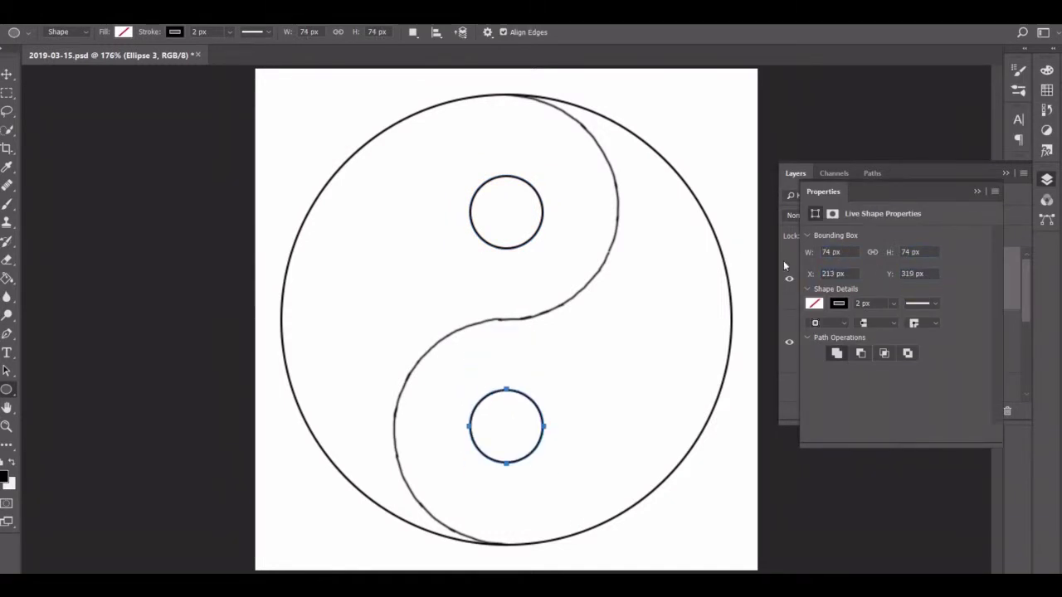
- Thicken the upper half and middle of the S-curve on Layer 1 with a 4 px brush
{"action": "key", "text": "ctrl+shift+alt+n"}
{"action": "key", "text": "b"}
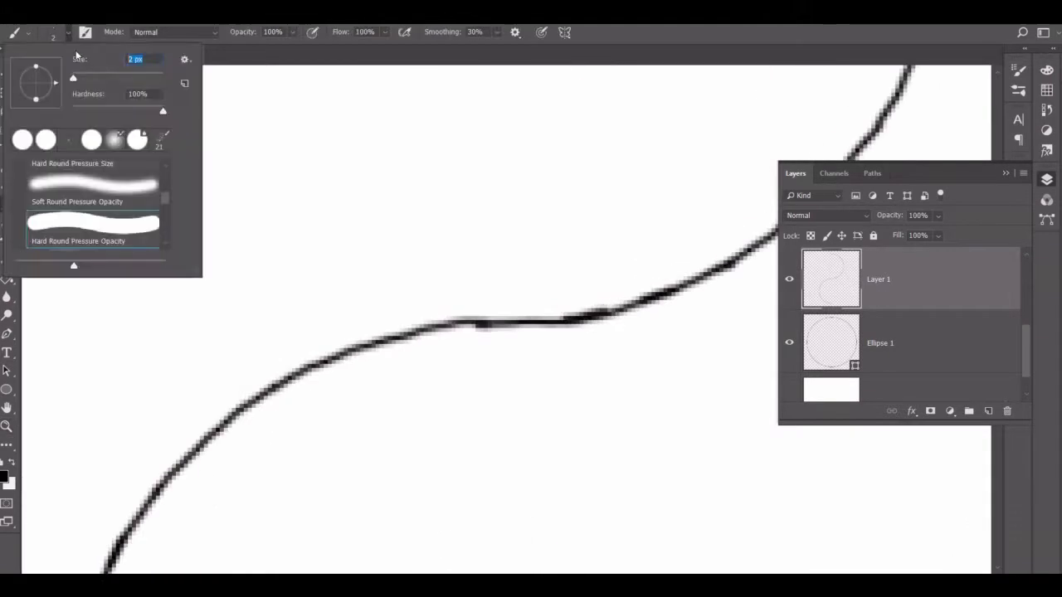
{"action": "left_click", "coordinate": [432, 124]}
{"action": "mouse_move", "coordinate": [450, 107]}
{"action": "left_mouse_down"}
{"action": "mouse_move", "coordinate": [658, 205]}
{"action": "mouse_move", "coordinate": [830, 432]}
{"action": "mouse_move", "coordinate": [852, 562]}
{"action": "left_mouse_up"}
{"action": "scroll", "coordinate": [759, 212], "scroll_direction": "down", "scroll_amount": 3}
{"action": "mouse_move", "coordinate": [852, 249]}
{"action": "left_mouse_down"}
{"action": "mouse_move", "coordinate": [830, 403]}
{"action": "mouse_move", "coordinate": [784, 509]}
{"action": "mouse_move", "coordinate": [741, 552]}
{"action": "left_mouse_up"}
{"action": "scroll", "coordinate": [749, 235], "scroll_direction": "down", "scroll_amount": 3}
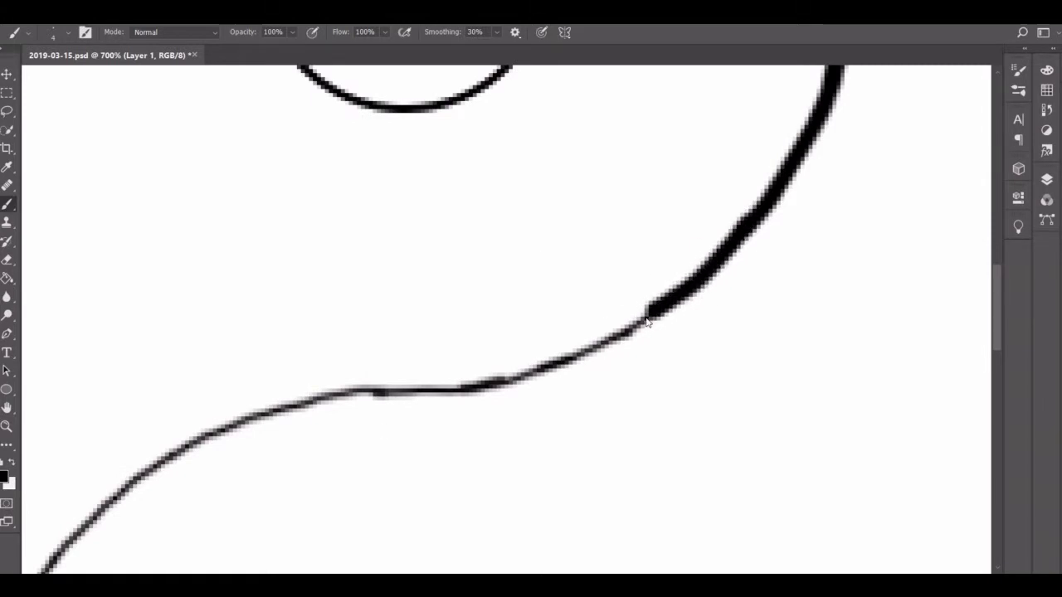
{"action": "mouse_move", "coordinate": [486, 388]}
{"action": "left_mouse_down"}
{"action": "mouse_move", "coordinate": [372, 393]}
{"action": "mouse_move", "coordinate": [263, 419]}
{"action": "left_mouse_up"}
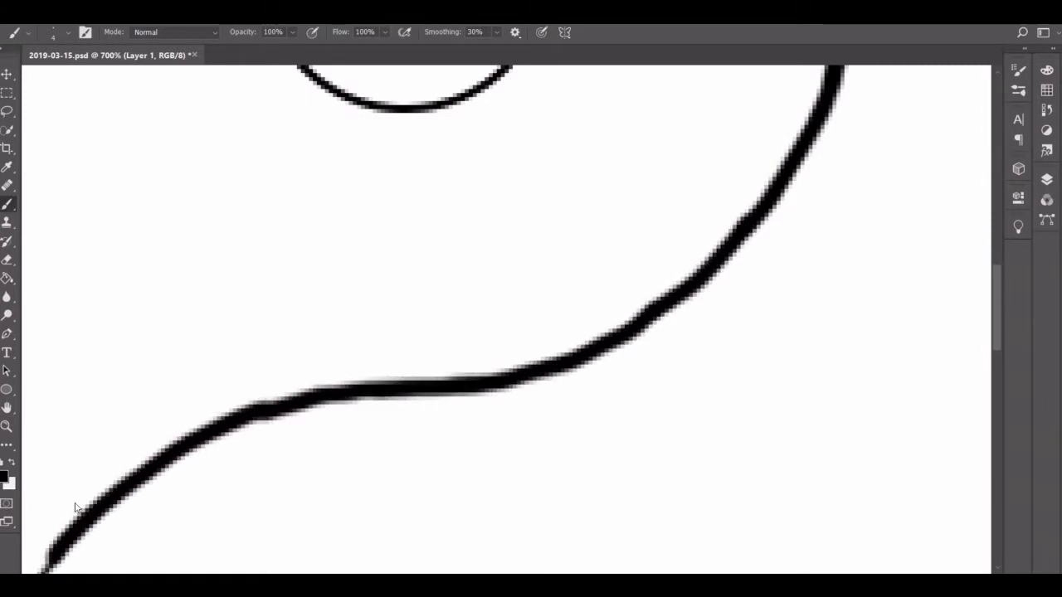
- Repaint the lower half of the S-curve with the 4 px brush down to the outer circle's bottom
{"action": "scroll", "coordinate": [329, 243], "scroll_direction": "down", "scroll_amount": 5}
{"action": "key", "text": "ctrl+z"}
{"action": "mouse_move", "coordinate": [328, 68]}
{"action": "left_mouse_down"}
{"action": "mouse_move", "coordinate": [202, 201]}
{"action": "mouse_move", "coordinate": [184, 247]}
{"action": "left_mouse_up"}
{"action": "key", "text": "ctrl+z"}
{"action": "mouse_move", "coordinate": [328, 68]}
{"action": "left_mouse_down"}
{"action": "mouse_move", "coordinate": [249, 108]}
{"action": "mouse_move", "coordinate": [161, 308]}
{"action": "mouse_move", "coordinate": [179, 571]}
{"action": "left_mouse_up"}
{"action": "scroll", "coordinate": [180, 571], "scroll_direction": "down", "scroll_amount": 5}
{"action": "mouse_move", "coordinate": [162, 166]}
{"action": "left_mouse_down"}
{"action": "mouse_move", "coordinate": [238, 314]}
{"action": "mouse_move", "coordinate": [404, 430]}
{"action": "mouse_move", "coordinate": [538, 462]}
{"action": "left_mouse_up"}
- Set the stroke width of the large outer circle, Ellipse 1, to 4 px
{"action": "key", "text": "z"}
{"action": "key", "text": "ctrl+0"}
{"action": "key", "text": "F7"}
{"action": "left_click", "coordinate": [938, 328]}
{"action": "key", "text": "u"}
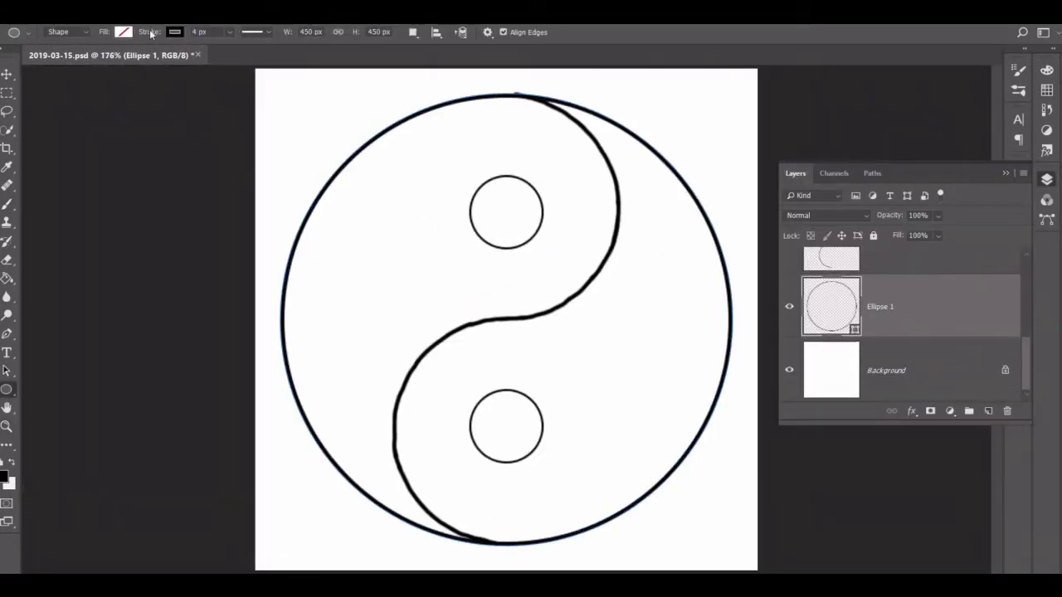
{"action": "key", "text": "v"}
- Erase the S-curve's overshooting ends at the outer circle on Layer 1 with a 6 px eraser
{"action": "left_click", "coordinate": [887, 262]}
{"action": "key", "text": "e"}
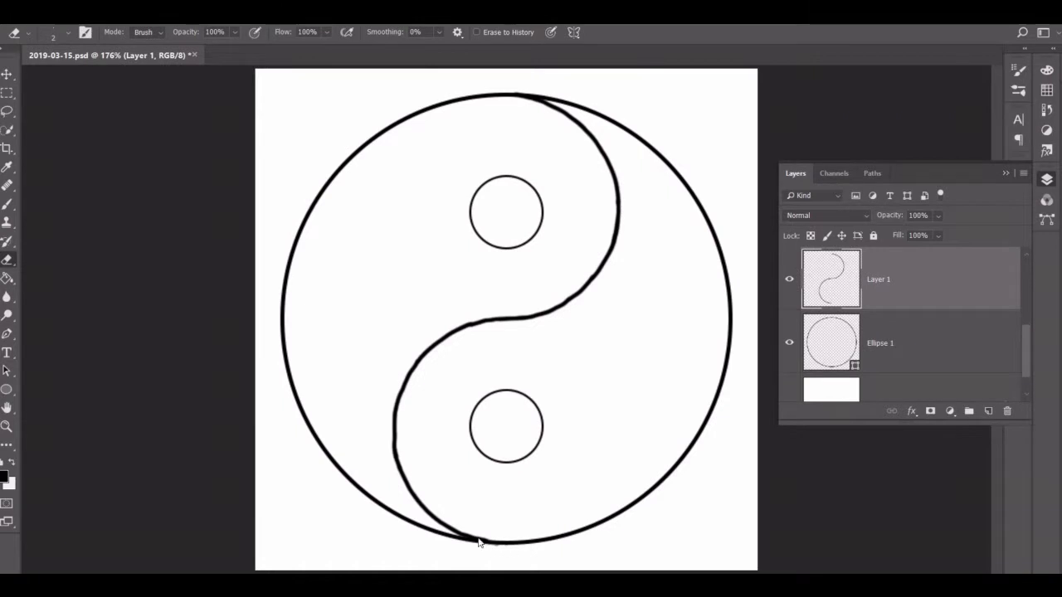
{"action": "key", "text": "bracketright"}
{"action": "key", "text": "bracketright"}
{"action": "key", "text": "bracketright"}
{"action": "key", "text": "bracketright"}
- Thicken the strokes of the two small circles, Ellipse 2 and Ellipse 3, to match the outer circle
{"action": "key", "text": "alt+bracketright"}
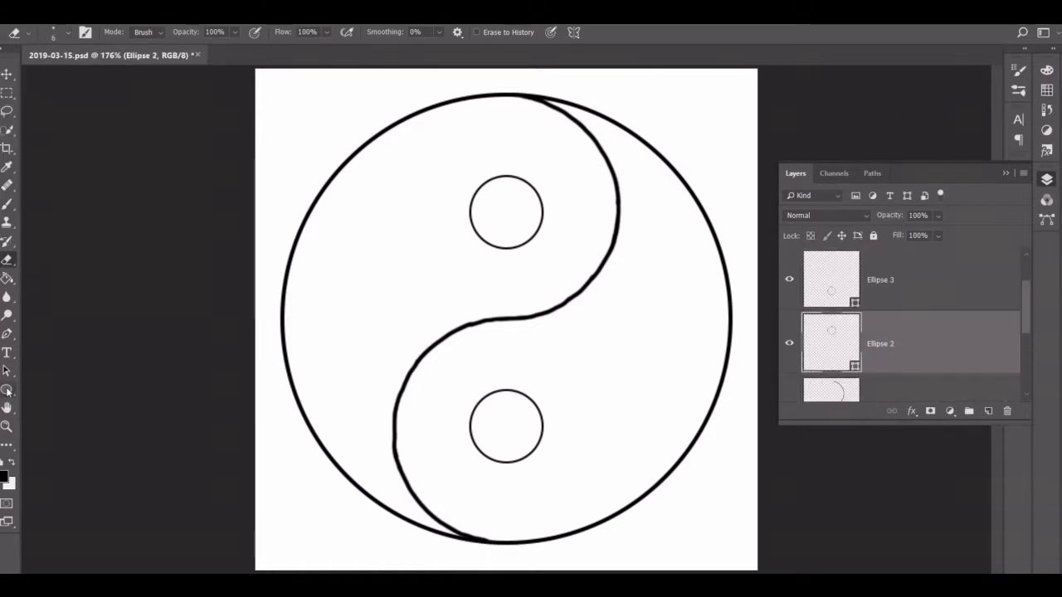
{"action": "key", "text": "u"}
{"action": "key", "text": "alt+bracketright"}
- Set up the Mandala Symmetry 10 painting path on a new Layer 2, scaled to 120%
{"action": "key", "text": "ctrl+alt+shift+e"}
{"action": "key", "text": "ctrl+t"}
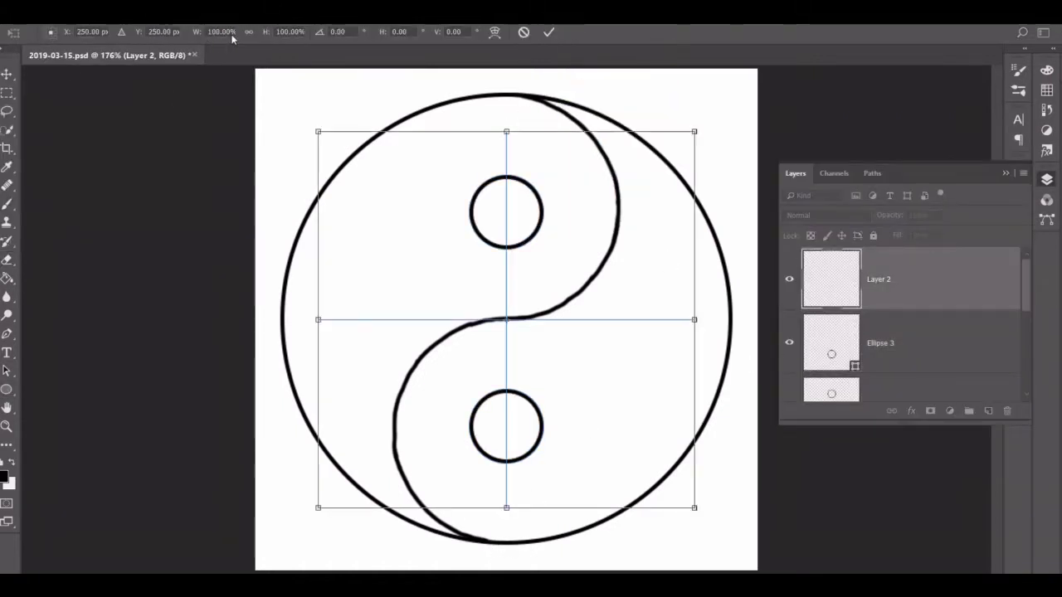
{"action": "left_click", "coordinate": [224, 32]}
{"action": "type", "text": "120"}
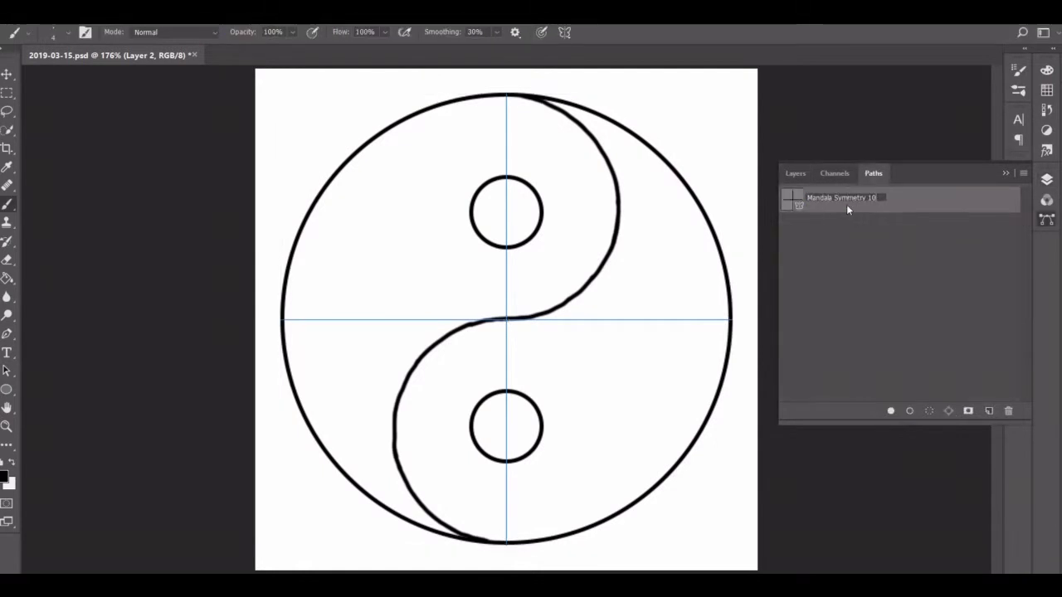
- Draw three unfilled concentric circles with 2 px strokes around the symbol's centre as mandala guides
{"action": "scroll", "coordinate": [504, 324], "scroll_direction": "up", "scroll_amount": 5}
{"action": "key", "text": "h"}
{"action": "mouse_move", "coordinate": [504, 323]}
{"action": "left_mouse_down"}
{"action": "mouse_move", "coordinate": [503, 283]}
{"action": "mouse_move", "coordinate": [557, 370]}
{"action": "left_mouse_up"}
{"action": "key", "text": "bracketleft"}
{"action": "key", "text": "bracketleft"}
{"action": "key", "text": "z"}
{"action": "left_click", "coordinate": [397, 35]}
{"action": "key", "text": "u"}
{"action": "left_click", "coordinate": [833, 273]}
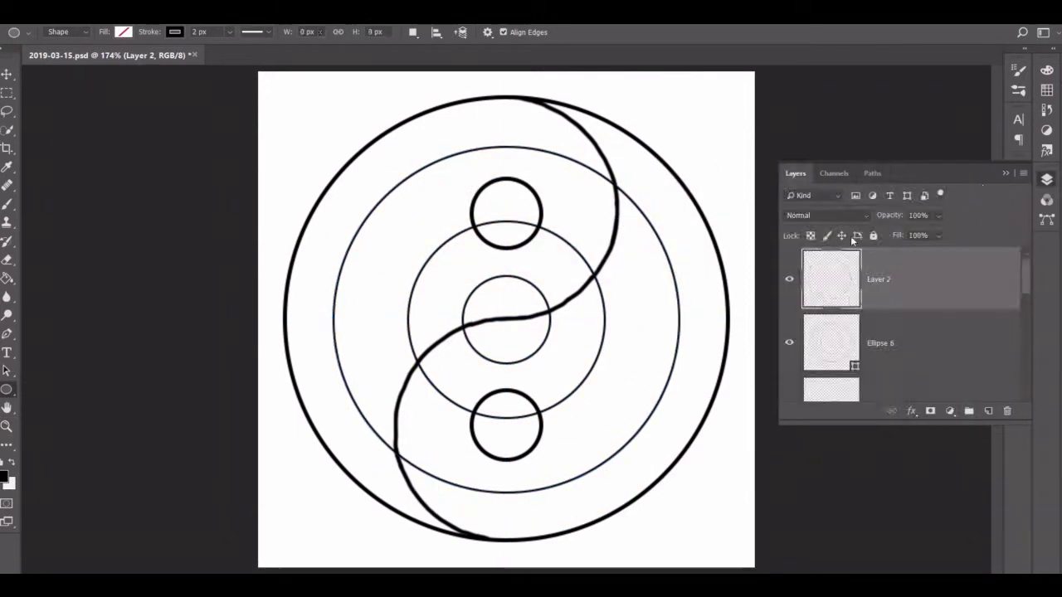
- Fill the innermost circle with a symmetrical net of curved cells on Layer 2 and put dots in the cells, using a 2 px brush
{"action": "left_click", "coordinate": [507, 322]}
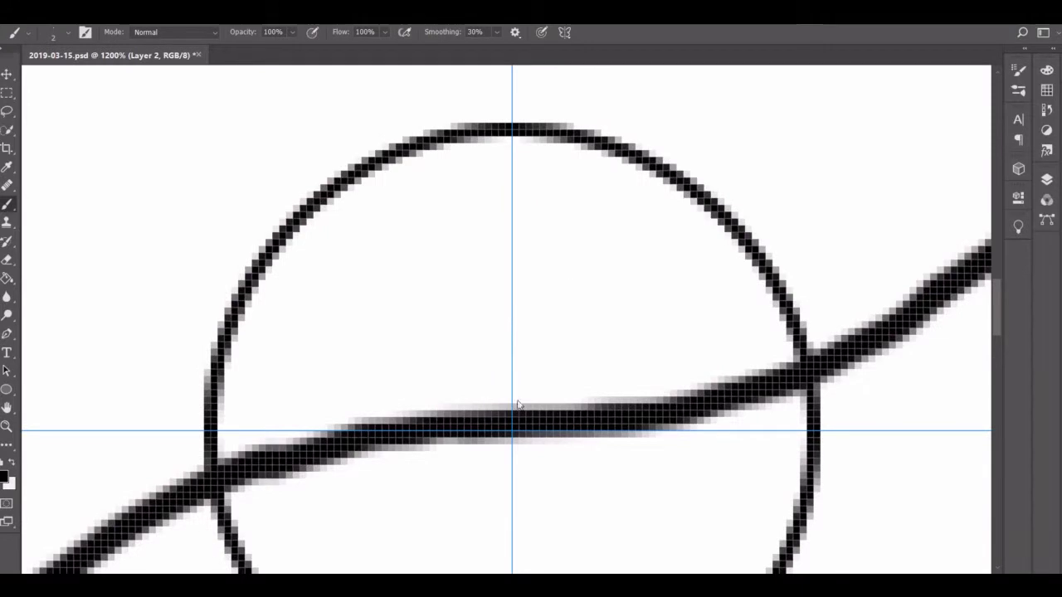
{"action": "left_click", "coordinate": [439, 197]}
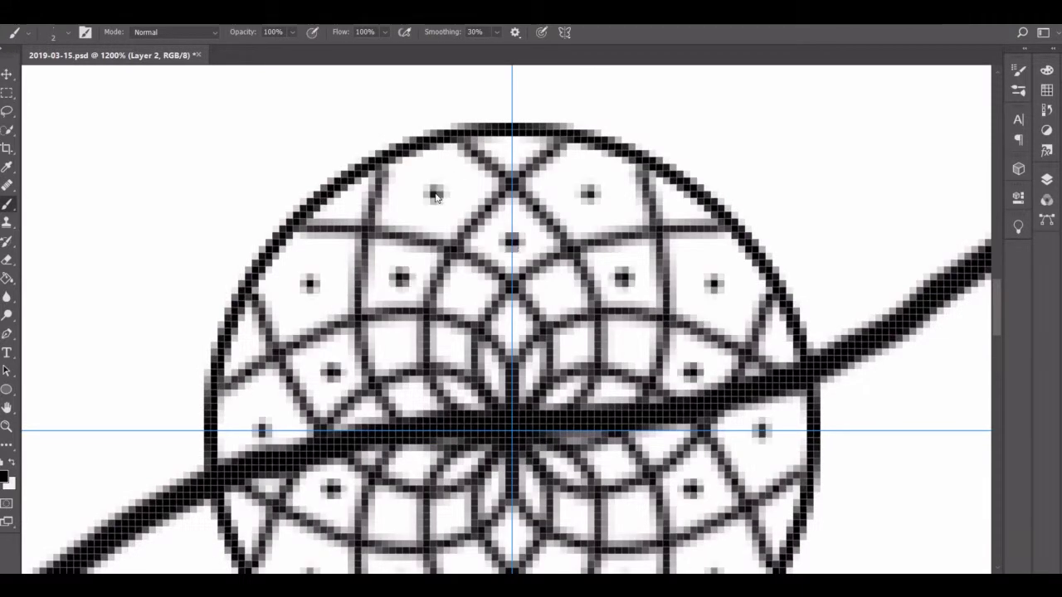
{"action": "left_click", "coordinate": [495, 311]}
{"action": "scroll", "coordinate": [494, 311], "scroll_direction": "up", "scroll_amount": 5}
{"action": "mouse_move", "coordinate": [581, 348]}
{"action": "left_mouse_down"}
{"action": "mouse_move", "coordinate": [555, 302]}
{"action": "mouse_move", "coordinate": [517, 285]}
{"action": "mouse_move", "coordinate": [479, 213]}
{"action": "mouse_move", "coordinate": [569, 349]}
{"action": "mouse_move", "coordinate": [540, 343]}
{"action": "mouse_move", "coordinate": [523, 280]}
{"action": "left_mouse_up"}
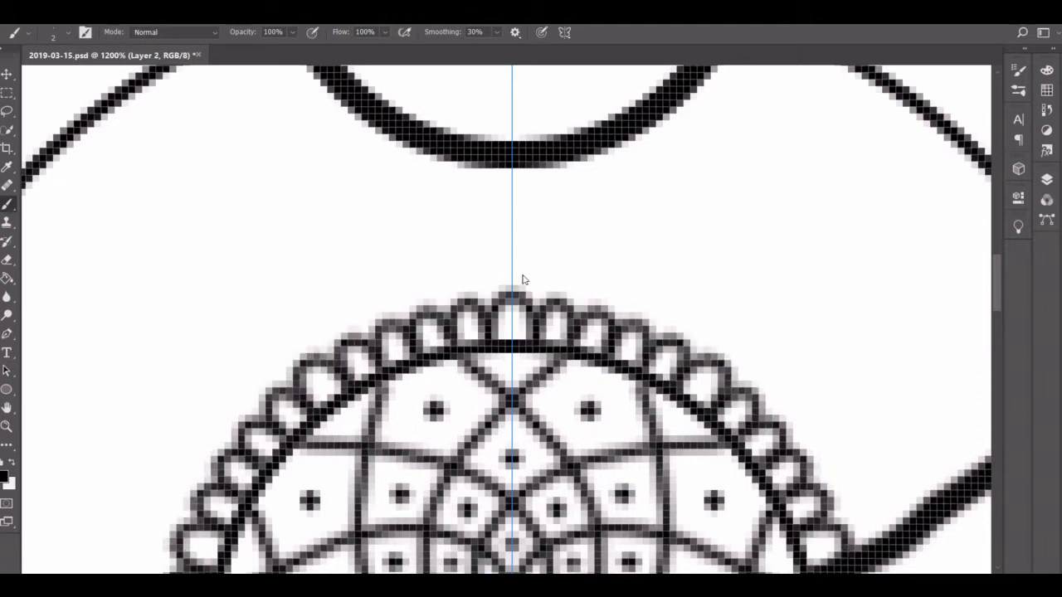
{"action": "key", "text": "ctrl+z"}
- Paint pointed petals with dotted cells around the innermost circle and veined leaves between them, undoing unsatisfactory strokes
{"action": "mouse_move", "coordinate": [524, 229]}
{"action": "left_mouse_down"}
{"action": "mouse_move", "coordinate": [564, 315]}
{"action": "mouse_move", "coordinate": [528, 294]}
{"action": "mouse_move", "coordinate": [606, 375]}
{"action": "mouse_move", "coordinate": [501, 200]}
{"action": "mouse_move", "coordinate": [522, 265]}
{"action": "mouse_move", "coordinate": [612, 351]}
{"action": "mouse_move", "coordinate": [510, 297]}
{"action": "mouse_move", "coordinate": [531, 315]}
{"action": "mouse_move", "coordinate": [628, 296]}
{"action": "mouse_move", "coordinate": [655, 216]}
{"action": "mouse_move", "coordinate": [647, 149]}
{"action": "left_mouse_up"}
{"action": "key", "text": "ctrl+z"}
{"action": "key", "text": "ctrl+z"}
{"action": "key", "text": "ctrl+z"}
{"action": "key", "text": "ctrl+z"}
{"action": "mouse_move", "coordinate": [584, 58]}
{"action": "left_mouse_down"}
{"action": "mouse_move", "coordinate": [655, 208]}
{"action": "mouse_move", "coordinate": [697, 249]}
{"action": "mouse_move", "coordinate": [651, 232]}
{"action": "mouse_move", "coordinate": [664, 166]}
{"action": "mouse_move", "coordinate": [688, 249]}
{"action": "mouse_move", "coordinate": [704, 202]}
{"action": "mouse_move", "coordinate": [789, 279]}
{"action": "mouse_move", "coordinate": [879, 182]}
{"action": "left_mouse_up"}
{"action": "key", "text": "ctrl+z"}
{"action": "key", "text": "ctrl+z"}
{"action": "left_click", "coordinate": [787, 269]}
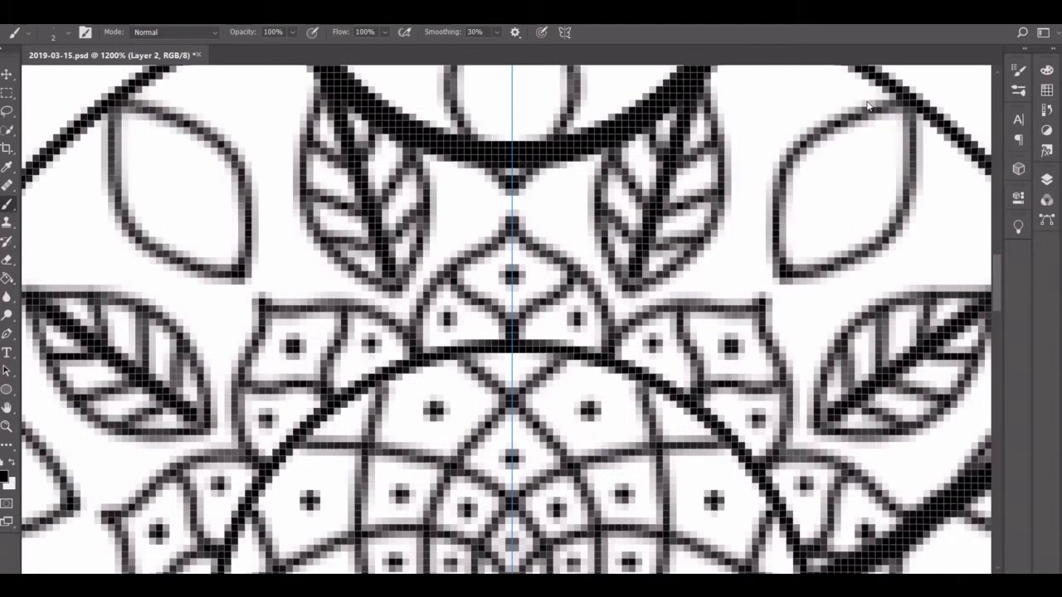
{"action": "key", "text": "ctrl+z"}
- Hide the layers holding the S-curve and the two small circles
{"action": "left_click", "coordinate": [1046, 180]}
{"action": "left_click", "coordinate": [789, 342]}
{"action": "scroll", "coordinate": [498, 332], "scroll_direction": "up", "scroll_amount": 3}
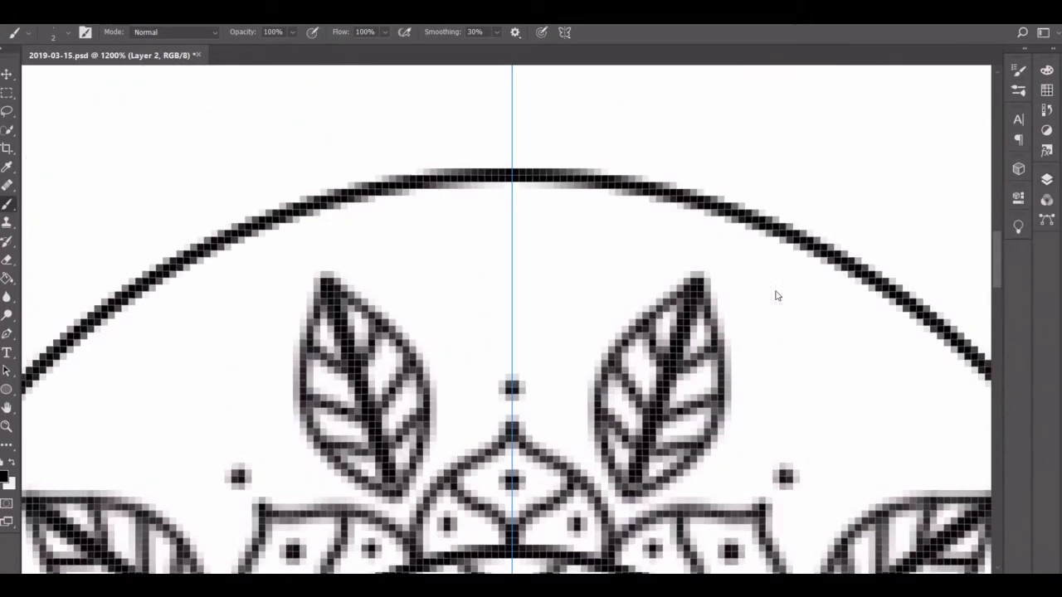
{"action": "left_click", "coordinate": [1046, 180]}
{"action": "left_click", "coordinate": [1006, 172]}
- Paint a veined leaf above each petal tip inside the second circle and surround the leaves with small dots
{"action": "left_click_drag", "start_coordinate": [512, 191], "coordinate": [511, 378]}
{"action": "mouse_move", "coordinate": [512, 215]}
{"action": "left_mouse_down"}
{"action": "mouse_move", "coordinate": [545, 296]}
{"action": "mouse_move", "coordinate": [531, 348]}
{"action": "left_mouse_up"}
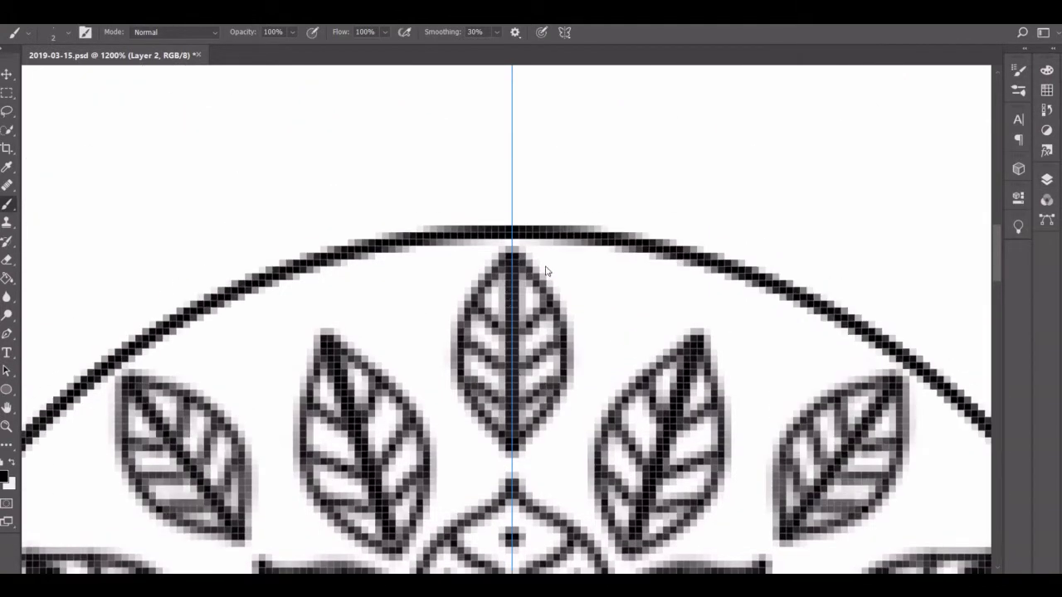
{"action": "scroll", "coordinate": [531, 348], "scroll_direction": "up", "scroll_amount": 1}
{"action": "left_click", "coordinate": [583, 413]}
{"action": "left_click", "coordinate": [710, 308]}
- Paint a ring of triangles along the outside of the second circle and add diamonds between their tips
{"action": "scroll", "coordinate": [531, 331], "scroll_direction": "up", "scroll_amount": 2}
{"action": "left_click_drag", "start_coordinate": [460, 340], "coordinate": [564, 340]}
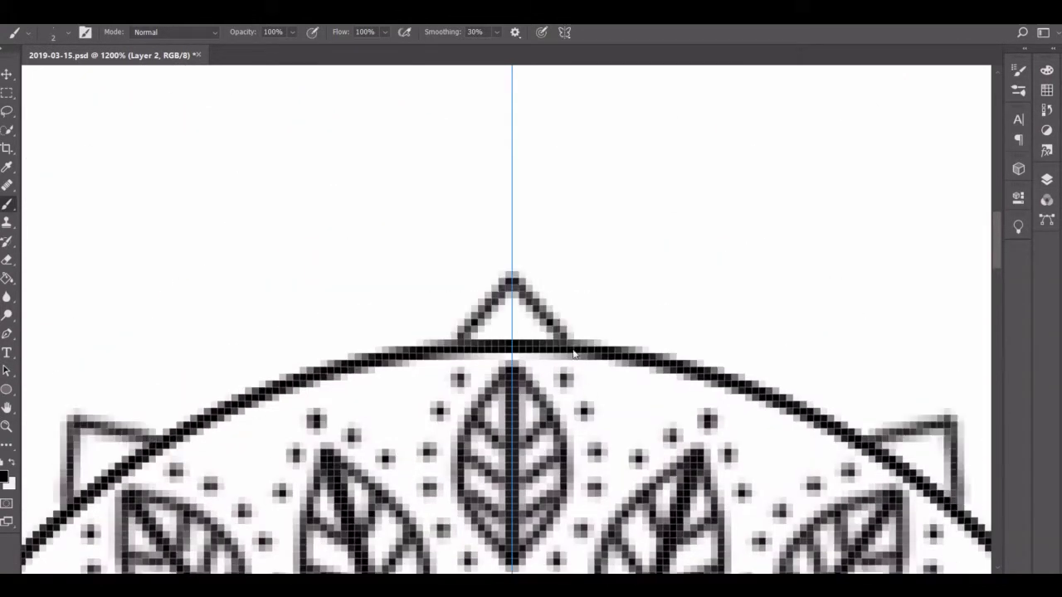
{"action": "left_click_drag", "start_coordinate": [248, 390], "coordinate": [356, 353]}
{"action": "left_click_drag", "start_coordinate": [667, 356], "coordinate": [881, 428]}
{"action": "left_click_drag", "start_coordinate": [438, 345], "coordinate": [465, 320]}
{"action": "left_click_drag", "start_coordinate": [863, 355], "coordinate": [937, 433]}
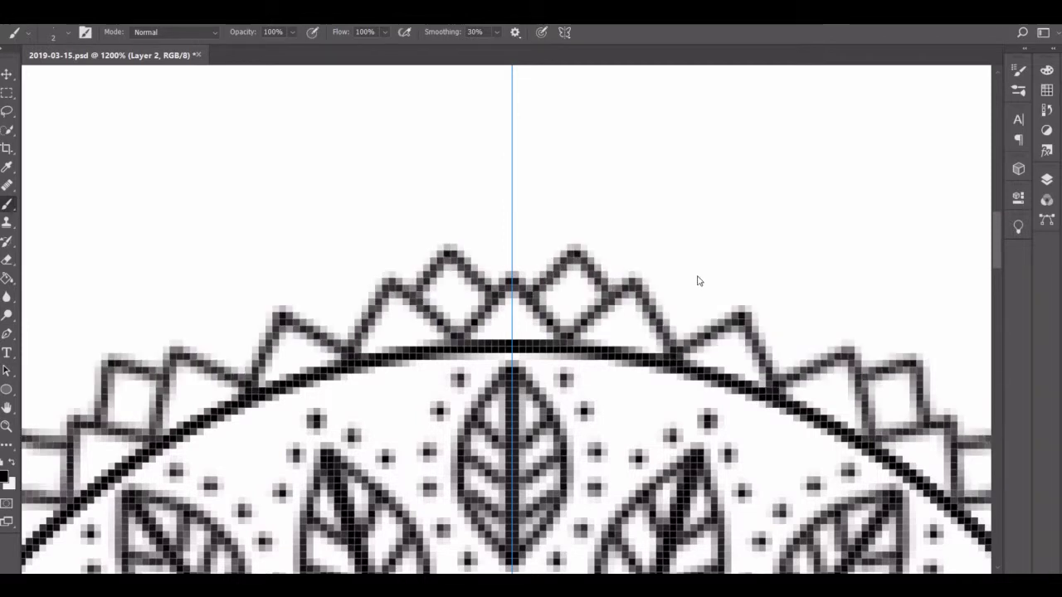
{"action": "left_click_drag", "start_coordinate": [801, 361], "coordinate": [834, 326]}
- Paint pointed, scalloped arches over the zigzag ring, with an inner contour line, small dots and a large dot inside each
{"action": "left_click", "coordinate": [512, 249]}
{"action": "left_click", "coordinate": [273, 284]}
{"action": "scroll", "coordinate": [581, 374], "scroll_direction": "up", "scroll_amount": 3}
{"action": "mouse_move", "coordinate": [672, 460]}
{"action": "left_mouse_down"}
{"action": "mouse_move", "coordinate": [599, 331]}
{"action": "mouse_move", "coordinate": [498, 253]}
{"action": "left_mouse_up"}
{"action": "mouse_move", "coordinate": [489, 249]}
{"action": "left_mouse_down"}
{"action": "mouse_move", "coordinate": [490, 187]}
{"action": "mouse_move", "coordinate": [589, 315]}
{"action": "mouse_move", "coordinate": [702, 396]}
{"action": "mouse_move", "coordinate": [693, 452]}
{"action": "left_mouse_up"}
{"action": "left_click_drag", "start_coordinate": [618, 410], "coordinate": [494, 299]}
{"action": "left_click", "coordinate": [489, 382]}
- Paint double-lined curved bands around the scalloped arches up to the outer guide circle and fill them with short rungs
{"action": "scroll", "coordinate": [495, 380], "scroll_direction": "right", "scroll_amount": 5}
{"action": "mouse_move", "coordinate": [838, 273]}
{"action": "left_mouse_down"}
{"action": "mouse_move", "coordinate": [351, 88]}
{"action": "mouse_move", "coordinate": [912, 212]}
{"action": "left_mouse_up"}
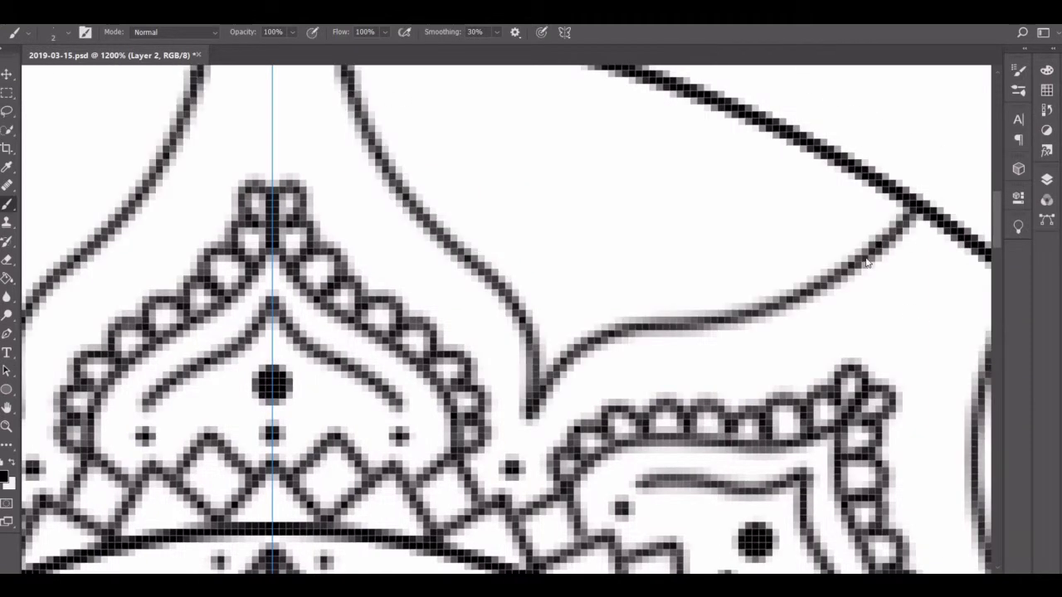
{"action": "mouse_move", "coordinate": [867, 184]}
{"action": "left_mouse_down"}
{"action": "mouse_move", "coordinate": [768, 250]}
{"action": "mouse_move", "coordinate": [572, 303]}
{"action": "mouse_move", "coordinate": [751, 287]}
{"action": "left_mouse_up"}
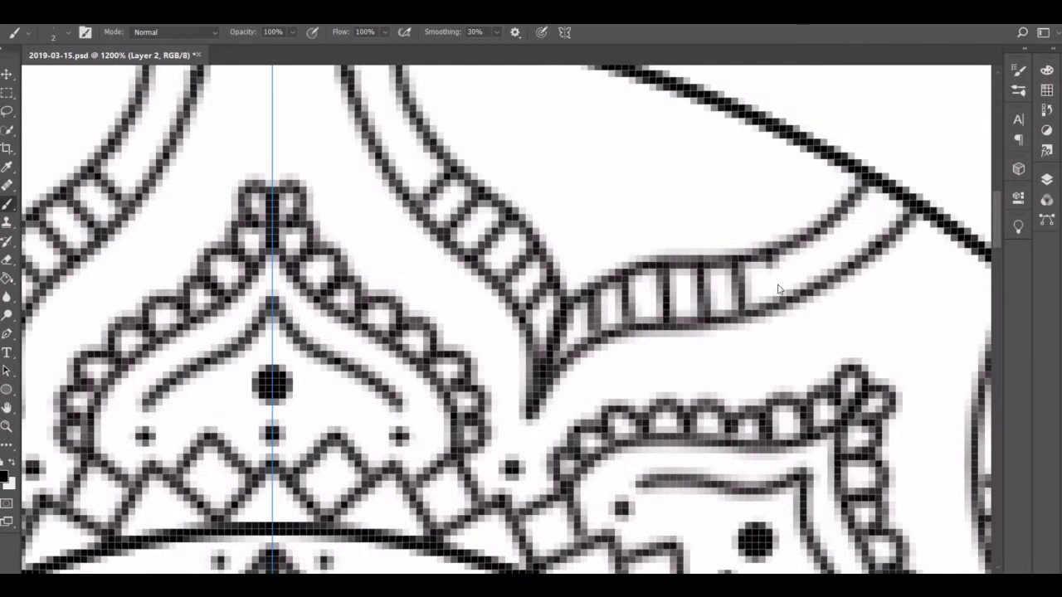
{"action": "left_click_drag", "start_coordinate": [796, 249], "coordinate": [889, 240]}
- Add a row of three dots, growing outward in size, between each scalloped arch's tip and the outer guide circle
{"action": "scroll", "coordinate": [863, 236], "scroll_direction": "up", "scroll_amount": 3}
{"action": "scroll", "coordinate": [832, 233], "scroll_direction": "right", "scroll_amount": 2}
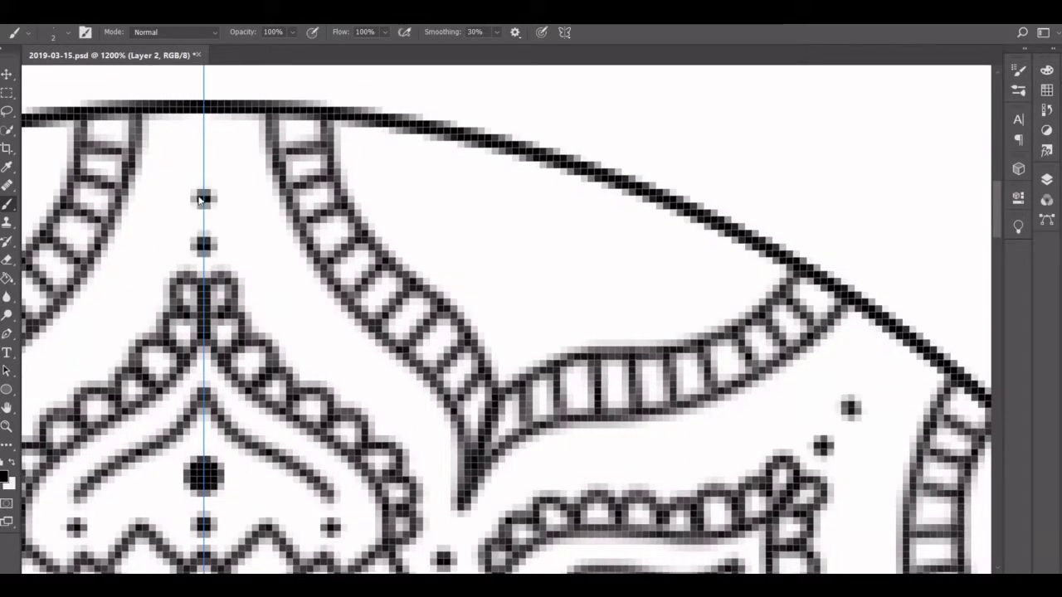
{"action": "left_click", "coordinate": [203, 151]}
- Paint a pointed petal holding a dotted leaf in each gap between the curved bands, plus small dotted points hanging from the outer guide circle
{"action": "mouse_move", "coordinate": [622, 300]}
{"action": "left_mouse_down"}
{"action": "mouse_move", "coordinate": [419, 264]}
{"action": "mouse_move", "coordinate": [564, 237]}
{"action": "left_mouse_up"}
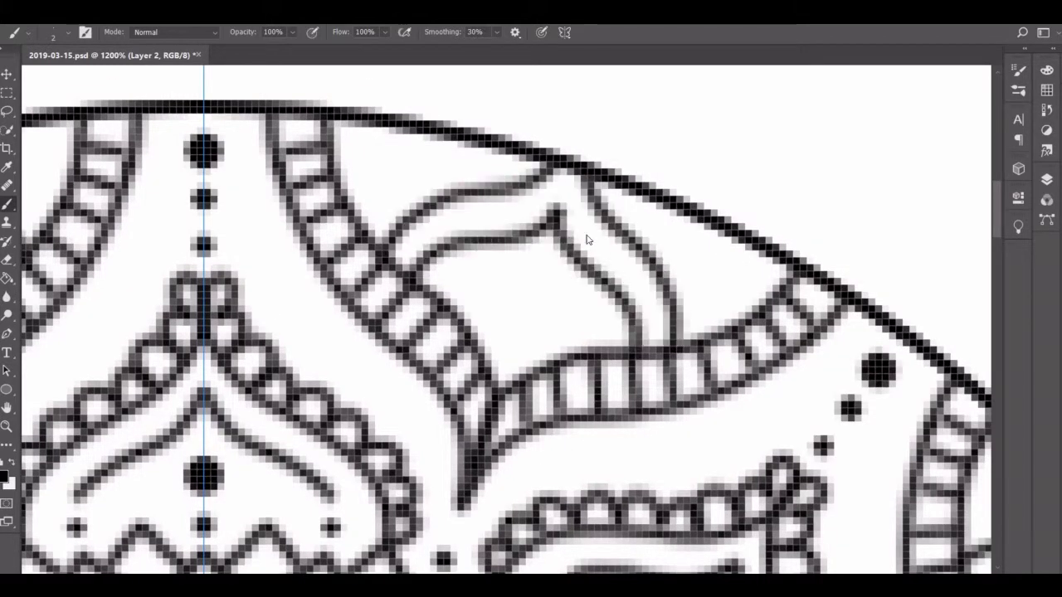
{"action": "left_click", "coordinate": [614, 249]}
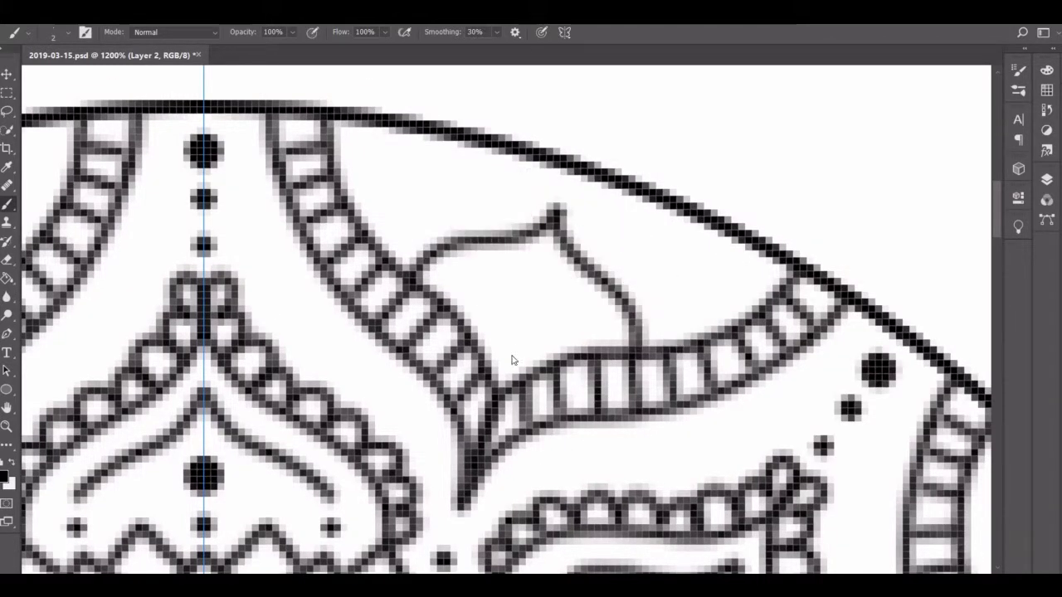
{"action": "left_click_drag", "start_coordinate": [512, 360], "coordinate": [549, 254]}
{"action": "left_click_drag", "start_coordinate": [515, 322], "coordinate": [539, 302]}
{"action": "left_click_drag", "start_coordinate": [698, 289], "coordinate": [765, 262]}
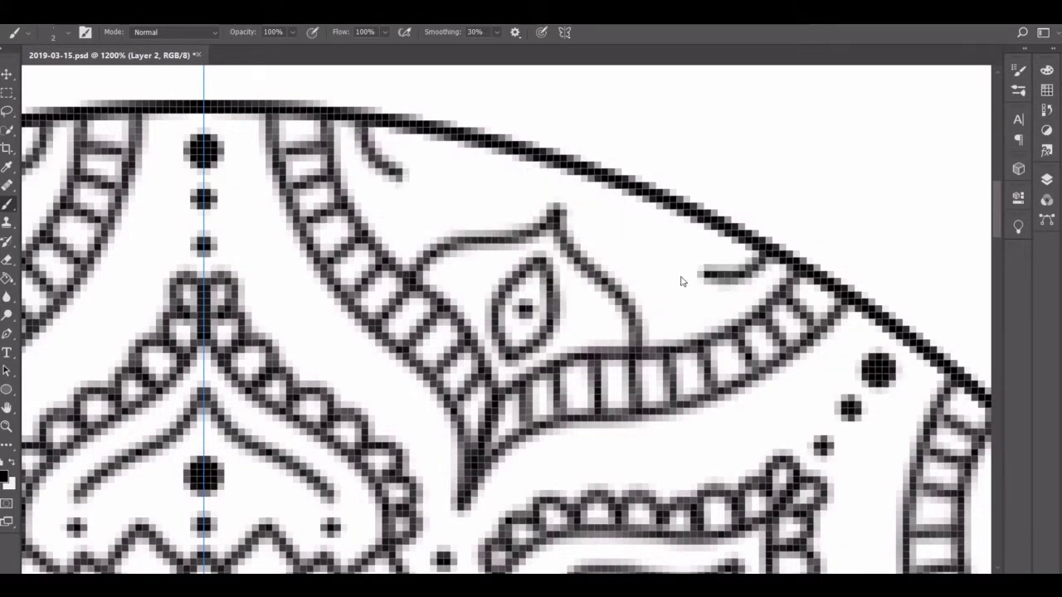
{"action": "left_click_drag", "start_coordinate": [707, 184], "coordinate": [604, 296]}
{"action": "scroll", "coordinate": [626, 265], "scroll_direction": "up", "scroll_amount": 10}
{"action": "scroll", "coordinate": [626, 265], "scroll_direction": "left", "scroll_amount": 7}
{"action": "left_click_drag", "start_coordinate": [421, 111], "coordinate": [423, 431]}
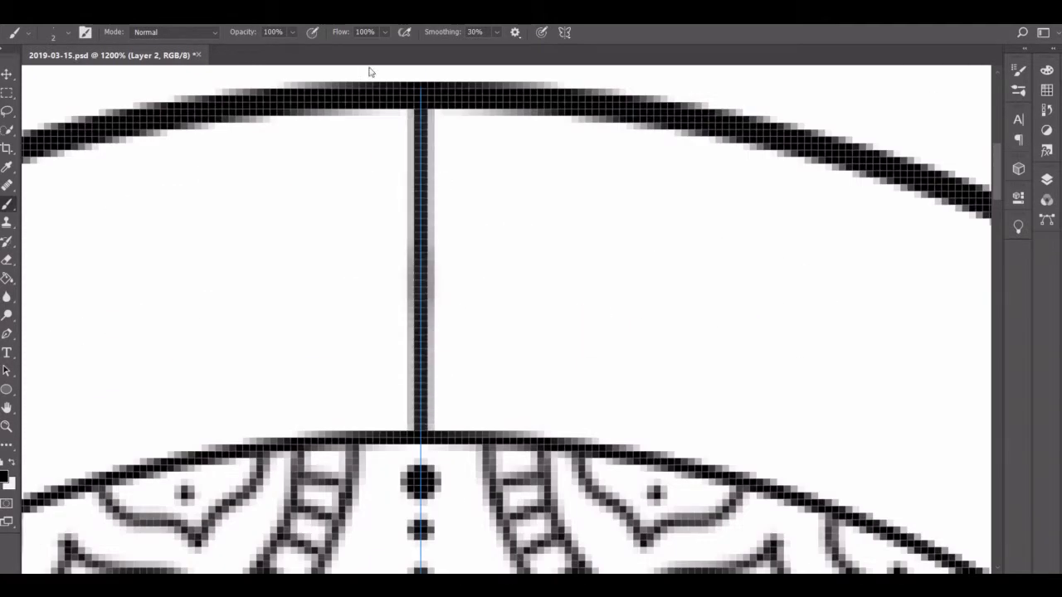
{"action": "key", "text": "ctrl+z"}
{"action": "scroll", "coordinate": [372, 73], "scroll_direction": "right", "scroll_amount": 2}
{"action": "left_click_drag", "start_coordinate": [365, 109], "coordinate": [693, 389]}
{"action": "key", "text": "ctrl+z"}
{"action": "mouse_move", "coordinate": [406, 113]}
{"action": "left_mouse_down"}
{"action": "mouse_move", "coordinate": [621, 349]}
{"action": "mouse_move", "coordinate": [697, 489]}
{"action": "left_mouse_up"}
{"action": "key", "text": "ctrl+z"}
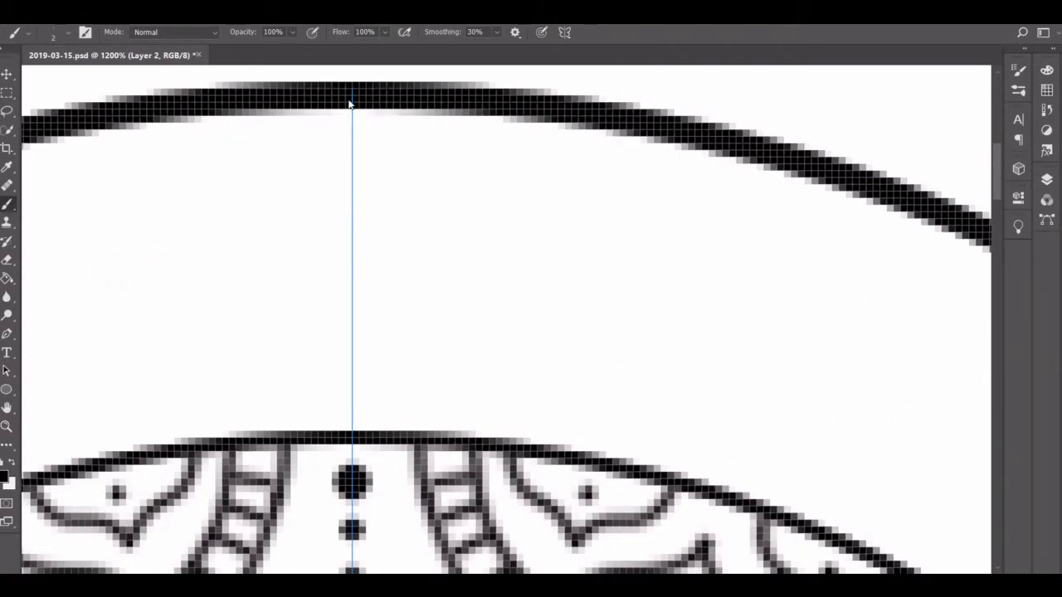
{"action": "left_click_drag", "start_coordinate": [407, 113], "coordinate": [720, 489]}
{"action": "key", "text": "ctrl+z"}
- Paint six nested arches in the outermost ring, centred on the vertical symmetry axis and rising from the guide circle towards the outer edge
{"action": "left_click_drag", "start_coordinate": [365, 109], "coordinate": [987, 427]}
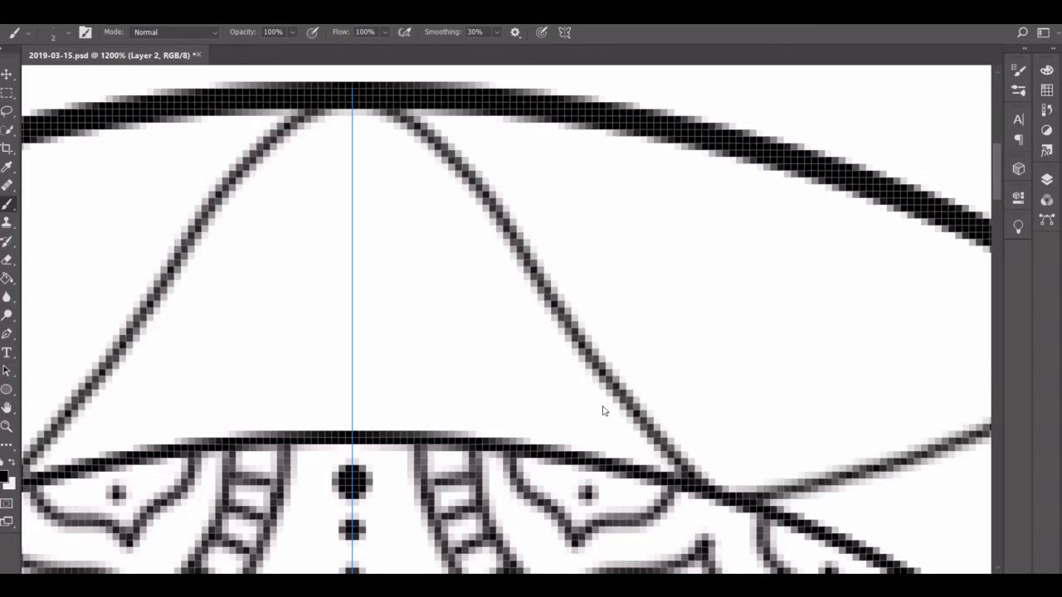
{"action": "left_click_drag", "start_coordinate": [357, 154], "coordinate": [614, 452]}
{"action": "left_click_drag", "start_coordinate": [356, 217], "coordinate": [531, 439]}
{"action": "left_click_drag", "start_coordinate": [352, 278], "coordinate": [469, 425]}
{"action": "left_click_drag", "start_coordinate": [352, 336], "coordinate": [422, 418]}
{"action": "left_click_drag", "start_coordinate": [352, 395], "coordinate": [431, 443]}
- Fill the gaps between the nested arches with parallel V-shaped curves that hang from the outer edge
{"action": "scroll", "coordinate": [356, 124], "scroll_direction": "right", "scroll_amount": 2}
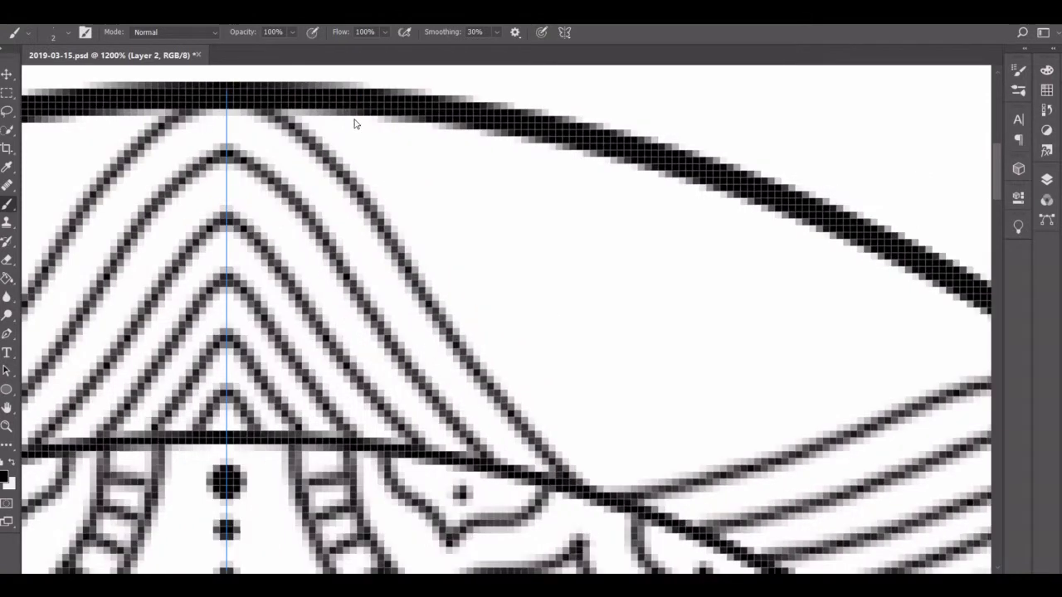
{"action": "left_click_drag", "start_coordinate": [356, 124], "coordinate": [987, 332]}
{"action": "mouse_move", "coordinate": [444, 126]}
{"action": "left_mouse_down"}
{"action": "mouse_move", "coordinate": [464, 159]}
{"action": "mouse_move", "coordinate": [936, 282]}
{"action": "left_mouse_up"}
{"action": "mouse_move", "coordinate": [543, 143]}
{"action": "left_mouse_down"}
{"action": "mouse_move", "coordinate": [591, 230]}
{"action": "mouse_move", "coordinate": [783, 207]}
{"action": "left_mouse_up"}
{"action": "left_click_drag", "start_coordinate": [619, 168], "coordinate": [768, 170]}
- Paint crossing diagonal curves over the arches to turn the whole outermost ring into a crosshatched lattice
{"action": "left_click_drag", "start_coordinate": [561, 249], "coordinate": [789, 173]}
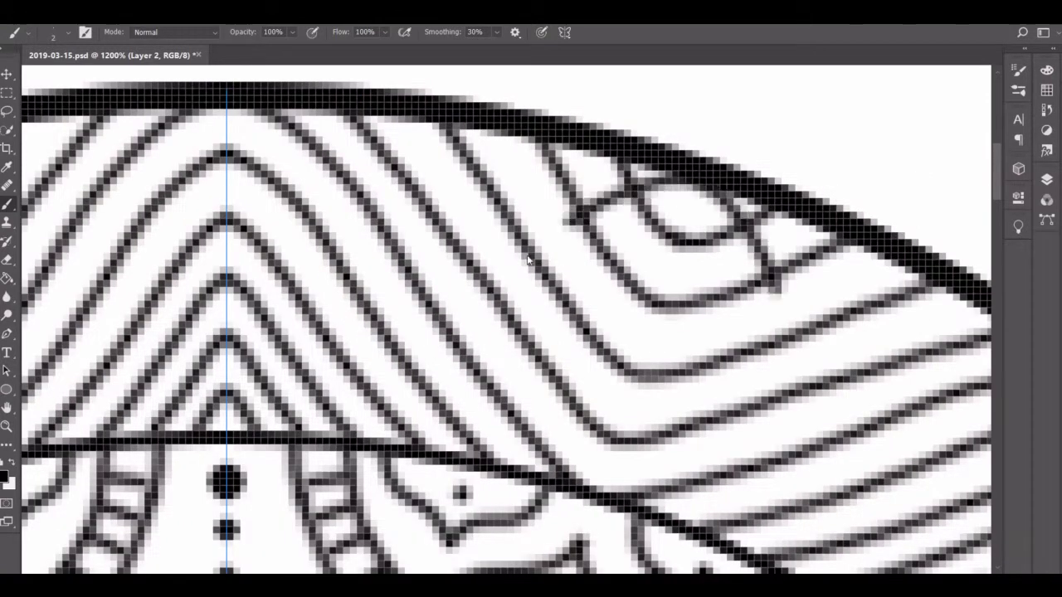
{"action": "left_click_drag", "start_coordinate": [279, 427], "coordinate": [886, 574]}
{"action": "mouse_move", "coordinate": [706, 275]}
{"action": "left_mouse_down"}
{"action": "mouse_move", "coordinate": [591, 197]}
{"action": "mouse_move", "coordinate": [631, 431]}
{"action": "left_mouse_up"}
{"action": "left_click_drag", "start_coordinate": [316, 249], "coordinate": [522, 309]}
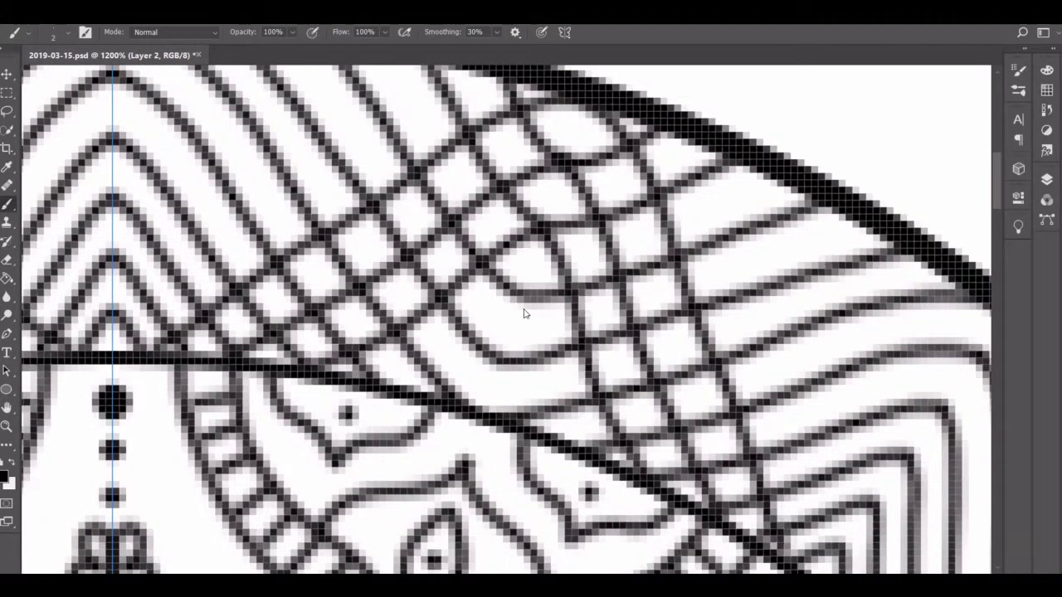
{"action": "scroll", "coordinate": [484, 357], "scroll_direction": "left", "scroll_amount": 5}
{"action": "scroll", "coordinate": [484, 357], "scroll_direction": "up", "scroll_amount": 1}
{"action": "left_click_drag", "start_coordinate": [812, 159], "coordinate": [614, 302]}
{"action": "left_click_drag", "start_coordinate": [628, 153], "coordinate": [497, 390]}
{"action": "left_click_drag", "start_coordinate": [734, 127], "coordinate": [618, 212]}
{"action": "mouse_move", "coordinate": [635, 118]}
{"action": "left_mouse_down"}
{"action": "mouse_move", "coordinate": [498, 332]}
{"action": "mouse_move", "coordinate": [473, 274]}
{"action": "left_mouse_up"}
{"action": "left_click_drag", "start_coordinate": [548, 108], "coordinate": [460, 161]}
- Add a row of evenly spaced small dots just outside the thick outer circle and fit the whole drawing in view
{"action": "scroll", "coordinate": [459, 160], "scroll_direction": "up", "scroll_amount": 1}
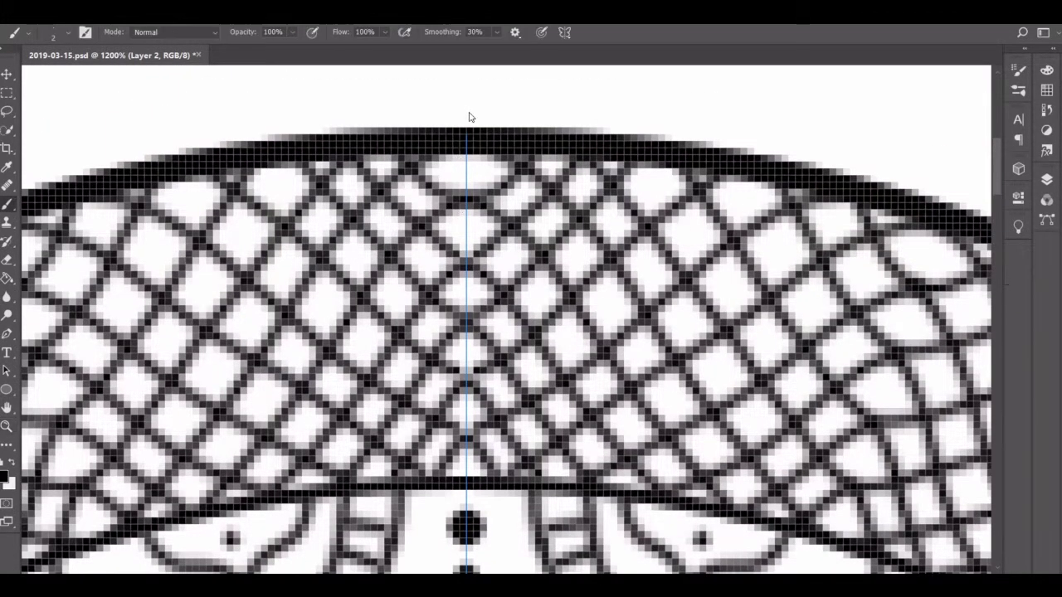
{"action": "left_click", "coordinate": [778, 134]}
{"action": "left_click", "coordinate": [885, 160]}
{"action": "left_click", "coordinate": [974, 188]}
{"action": "key", "text": "i"}
{"action": "key", "text": "ctrl+0"}
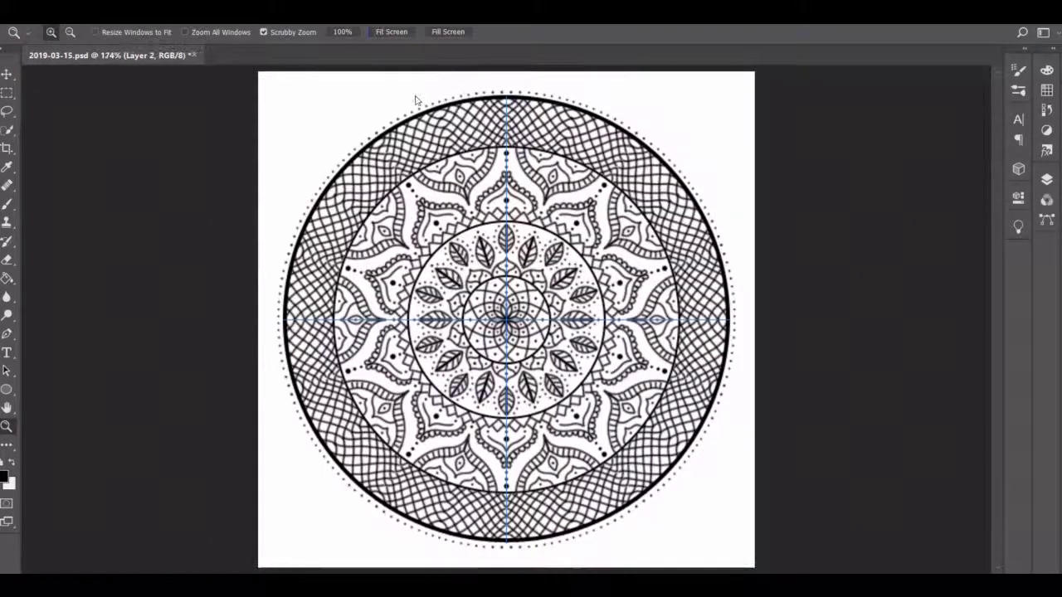
- Duplicate the painted mandala layer and raise the copy's lightness until it is white
{"action": "key", "text": "F7"}
{"action": "key", "text": "ctrl+u"}
{"action": "left_click_drag", "start_coordinate": [718, 353], "coordinate": [808, 354]}
{"action": "key", "text": "Return"}
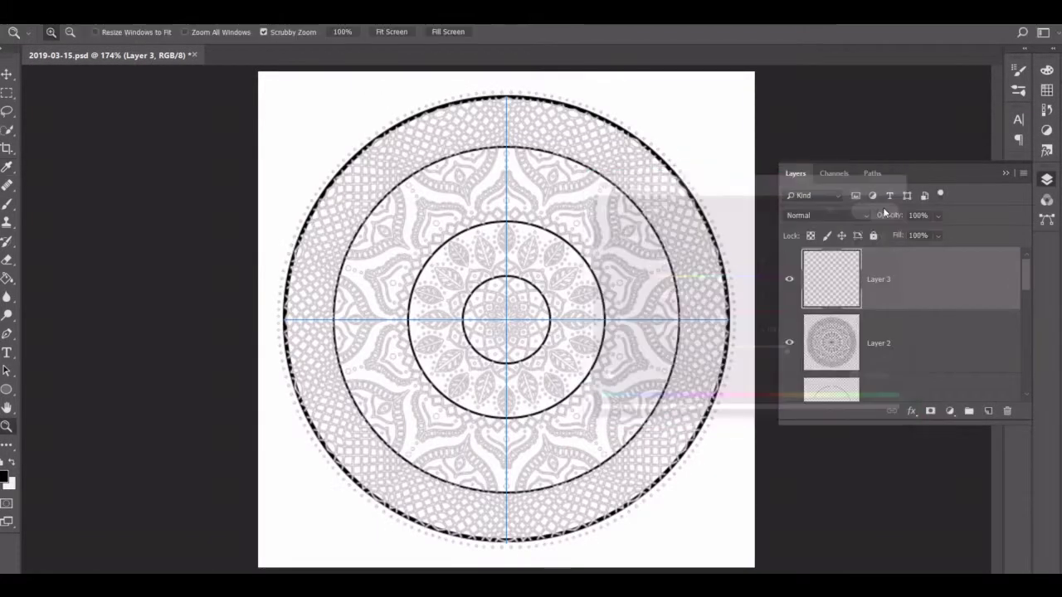
- Show the yin-yang's S-curve and two small circles, and erase the white mandala copy along the light side of the curve with a 50 px eraser
{"action": "scroll", "coordinate": [1023, 321], "scroll_direction": "down", "scroll_amount": 3}
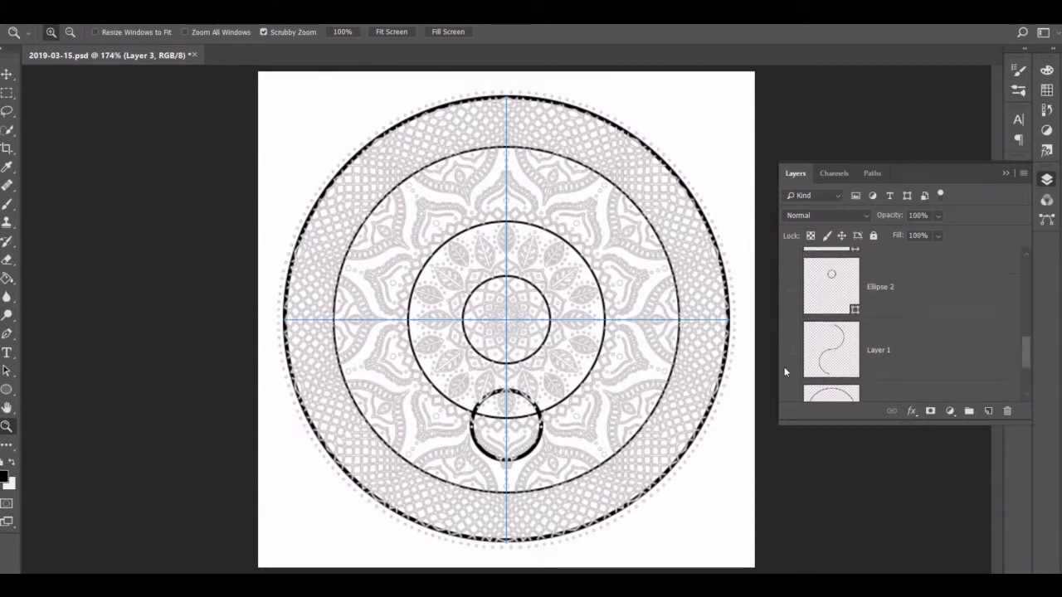
{"action": "left_click", "coordinate": [796, 174]}
{"action": "key", "text": "e"}
{"action": "left_click", "coordinate": [53, 33]}
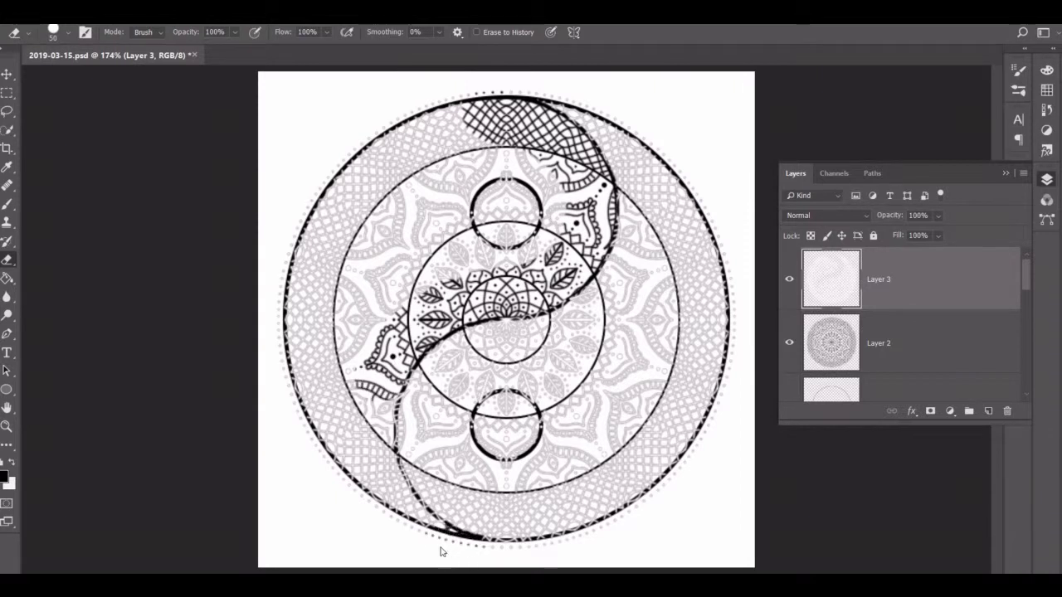
- Move the yin-yang outline layers above the mandala and erase the white copy from the rest of the light half and the lower small circle
{"action": "scroll", "coordinate": [907, 260], "scroll_direction": "down", "scroll_amount": 5}
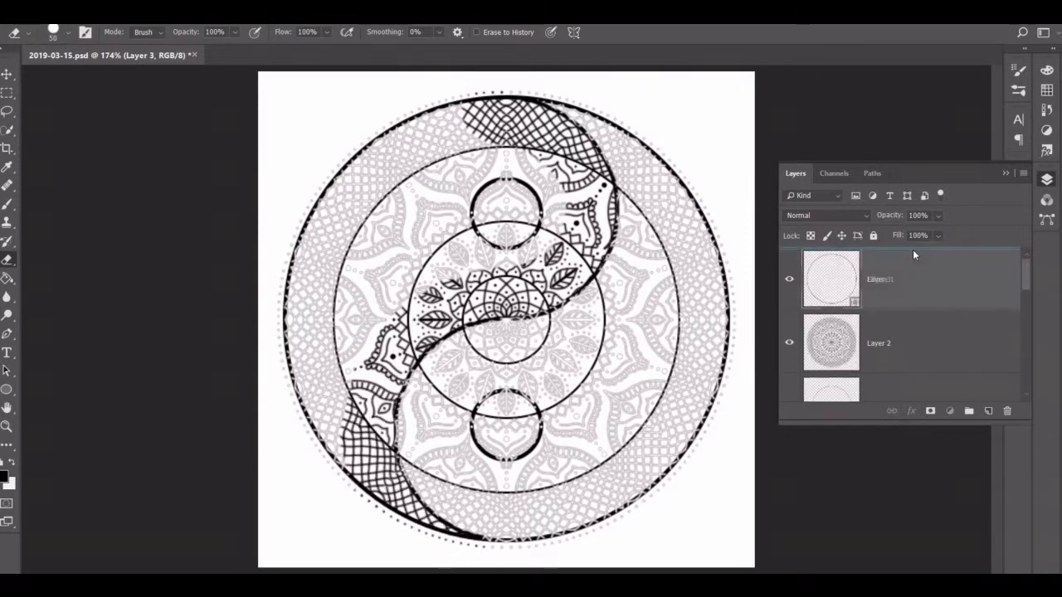
{"action": "scroll", "coordinate": [887, 362], "scroll_direction": "up", "scroll_amount": 5}
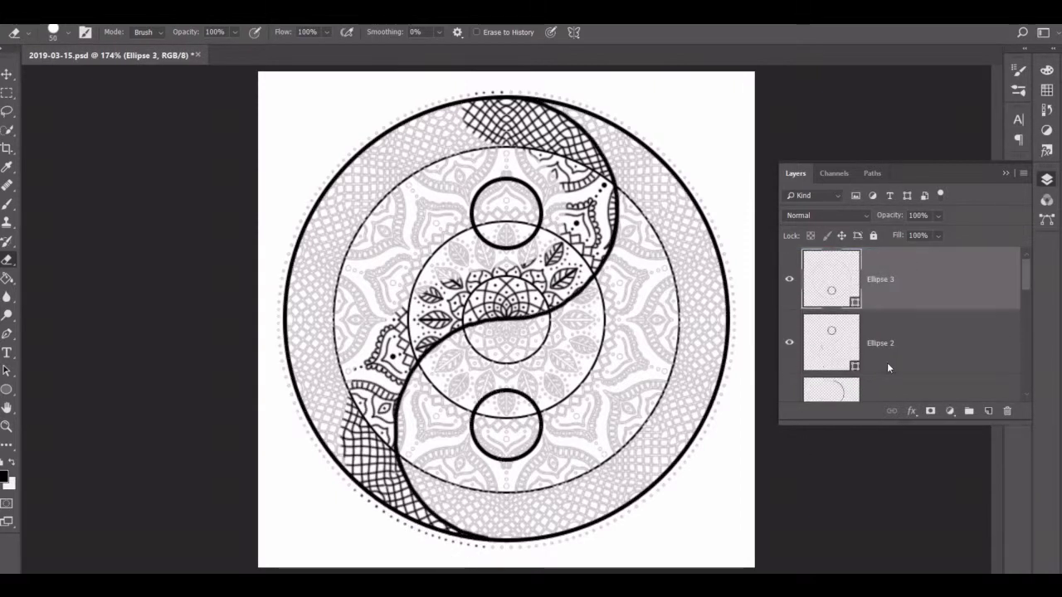
{"action": "left_click", "coordinate": [880, 278]}
{"action": "mouse_move", "coordinate": [352, 158]}
{"action": "left_mouse_down"}
{"action": "mouse_move", "coordinate": [365, 248]}
{"action": "mouse_move", "coordinate": [331, 194]}
{"action": "left_mouse_up"}
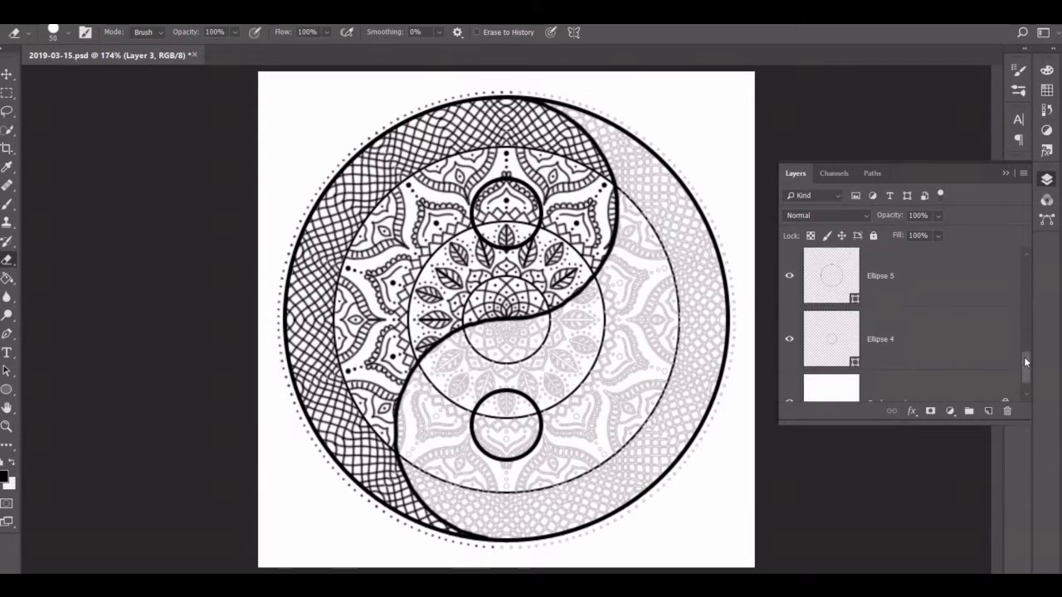
{"action": "scroll", "coordinate": [1026, 321], "scroll_direction": "up", "scroll_amount": 1}
- Erase the black mandala on Layer 2 from the dark half and from both small circles
{"action": "key", "text": "alt+bracketleft"}
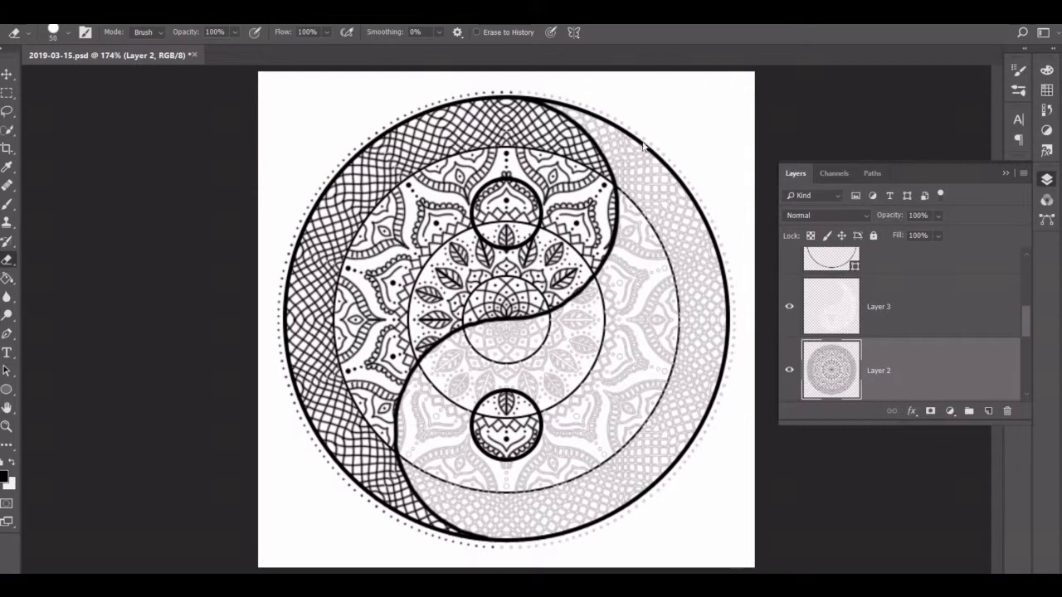
{"action": "left_click_drag", "start_coordinate": [688, 183], "coordinate": [621, 504]}
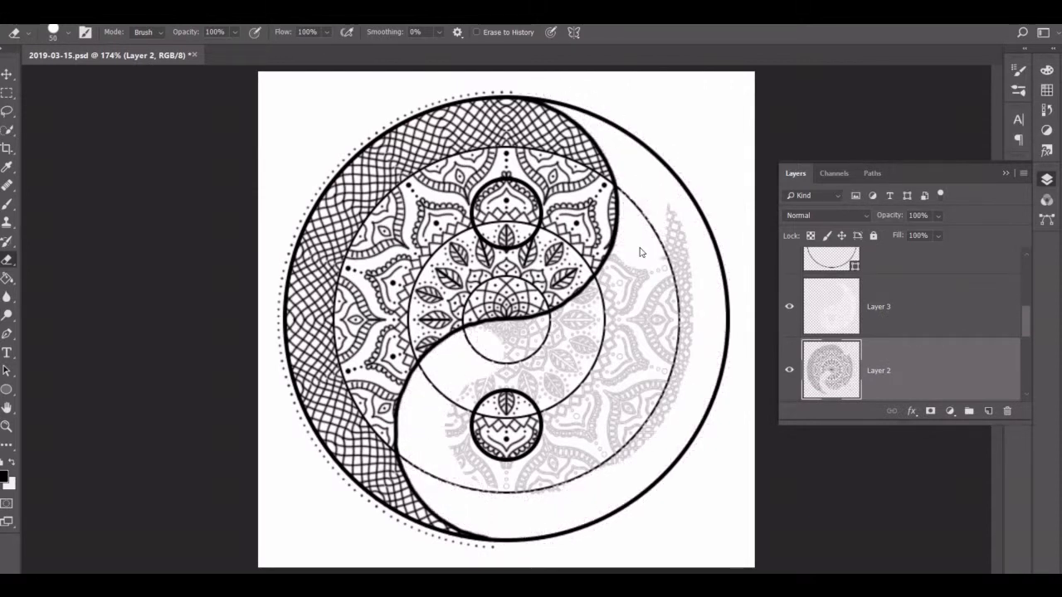
{"action": "mouse_move", "coordinate": [664, 232]}
{"action": "left_mouse_down"}
{"action": "mouse_move", "coordinate": [603, 431]}
{"action": "mouse_move", "coordinate": [477, 465]}
{"action": "left_mouse_up"}
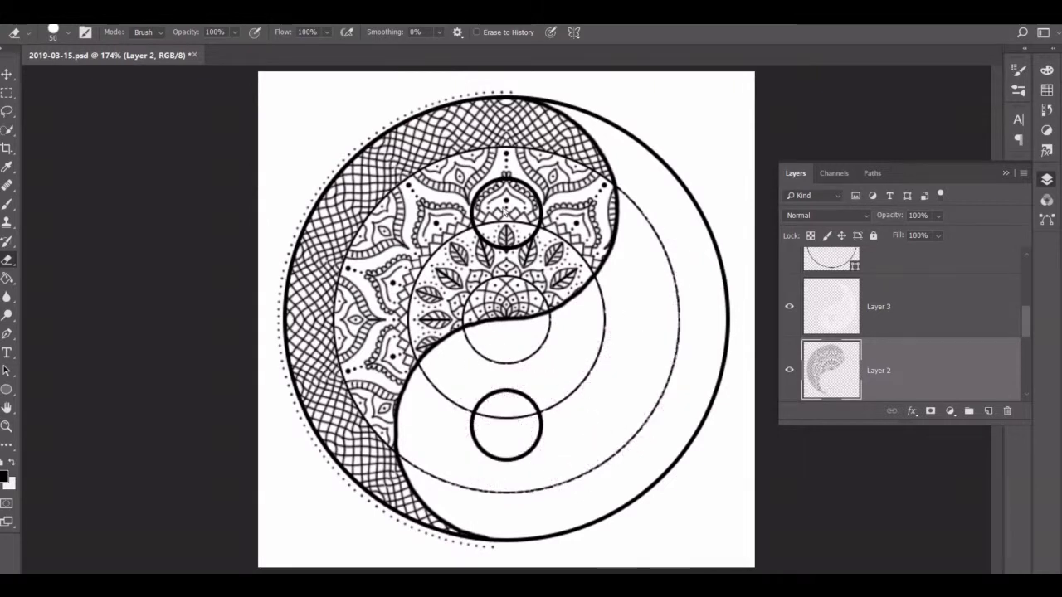
{"action": "scroll", "coordinate": [1023, 338], "scroll_direction": "down", "scroll_amount": 2}
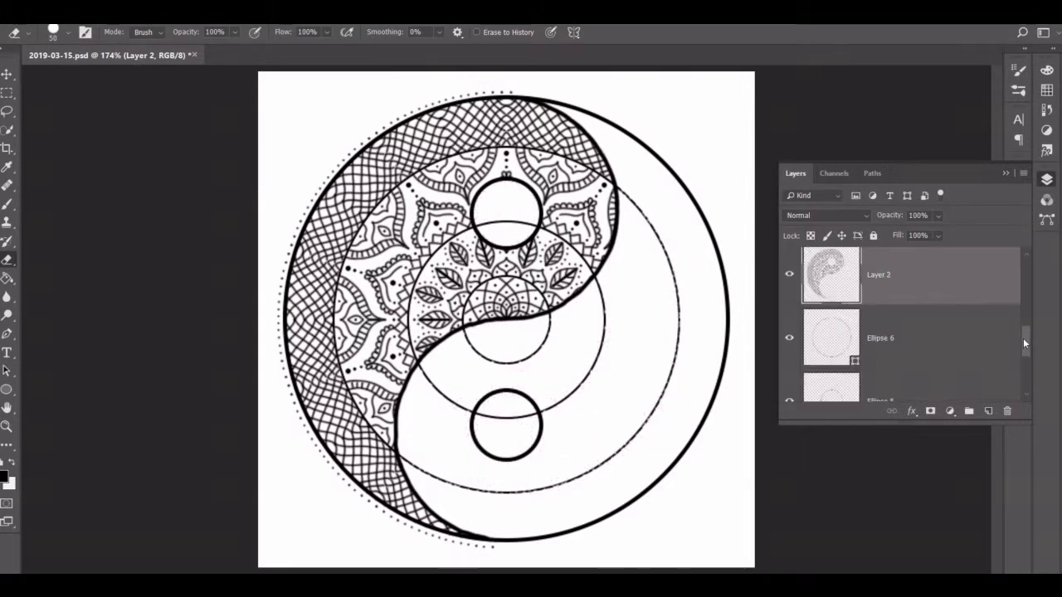
- Add a new layer directly above the Background and paint the dark half and its side of the canvas black with a 50 px brush
{"action": "left_click", "coordinate": [894, 309]}
{"action": "key", "text": "i"}
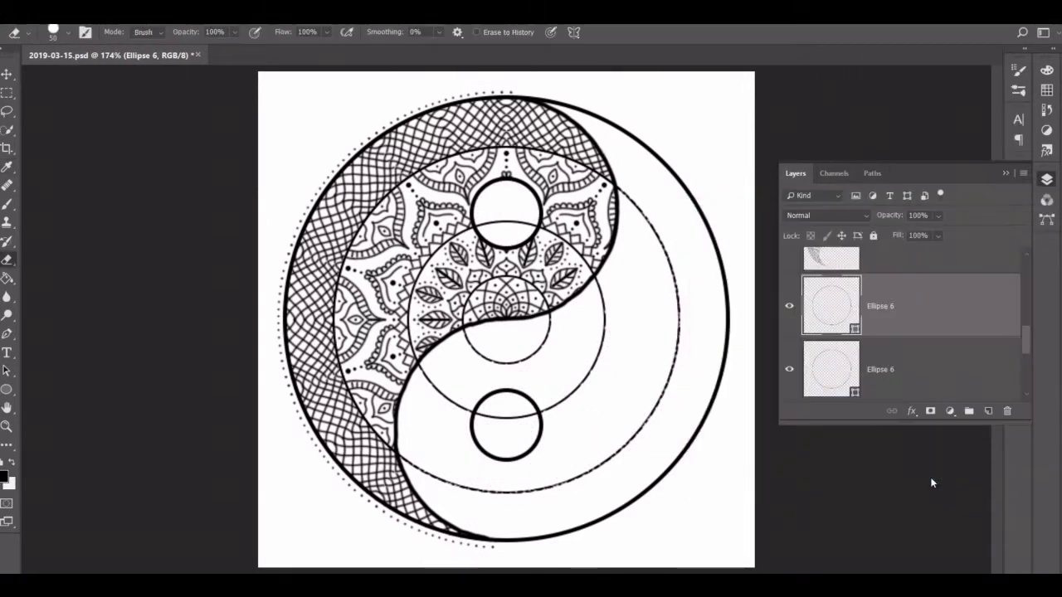
{"action": "key", "text": "u"}
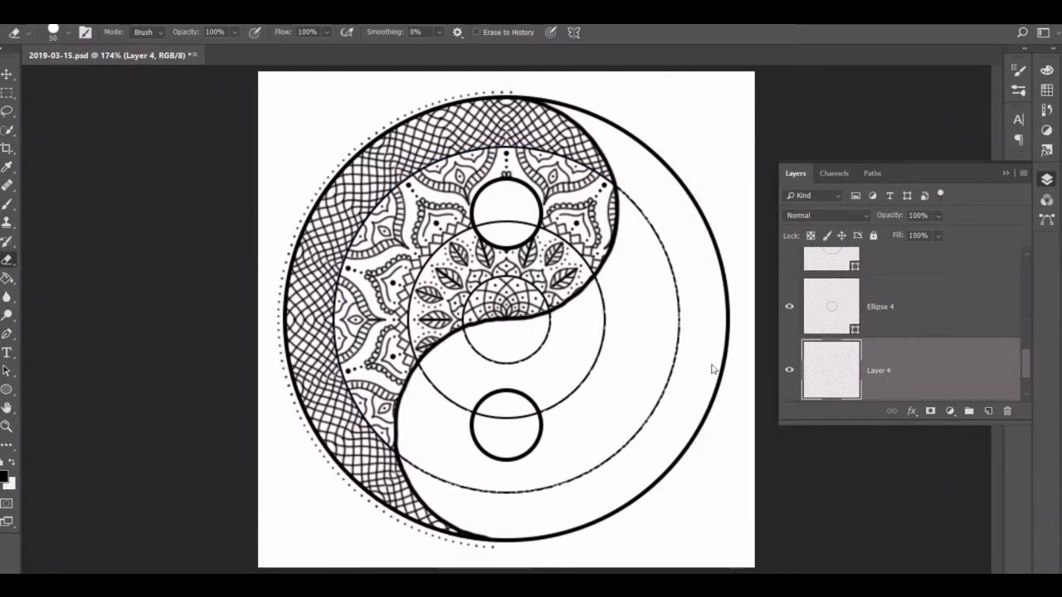
{"action": "key", "text": "b"}
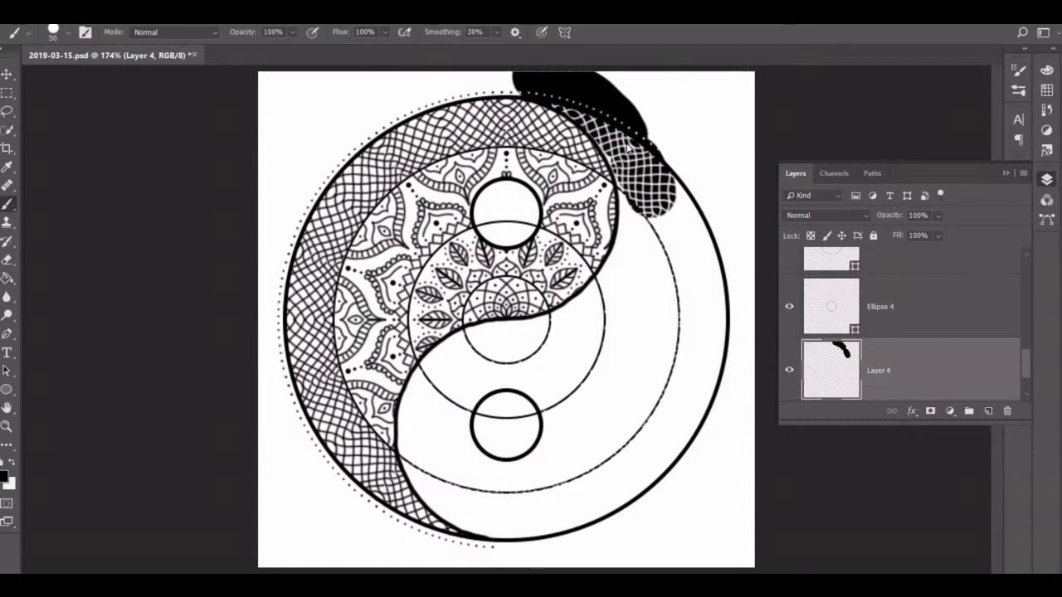
{"action": "mouse_move", "coordinate": [628, 148]}
{"action": "left_mouse_down"}
{"action": "mouse_move", "coordinate": [655, 265]}
{"action": "mouse_move", "coordinate": [726, 332]}
{"action": "mouse_move", "coordinate": [656, 490]}
{"action": "mouse_move", "coordinate": [523, 540]}
{"action": "left_mouse_up"}
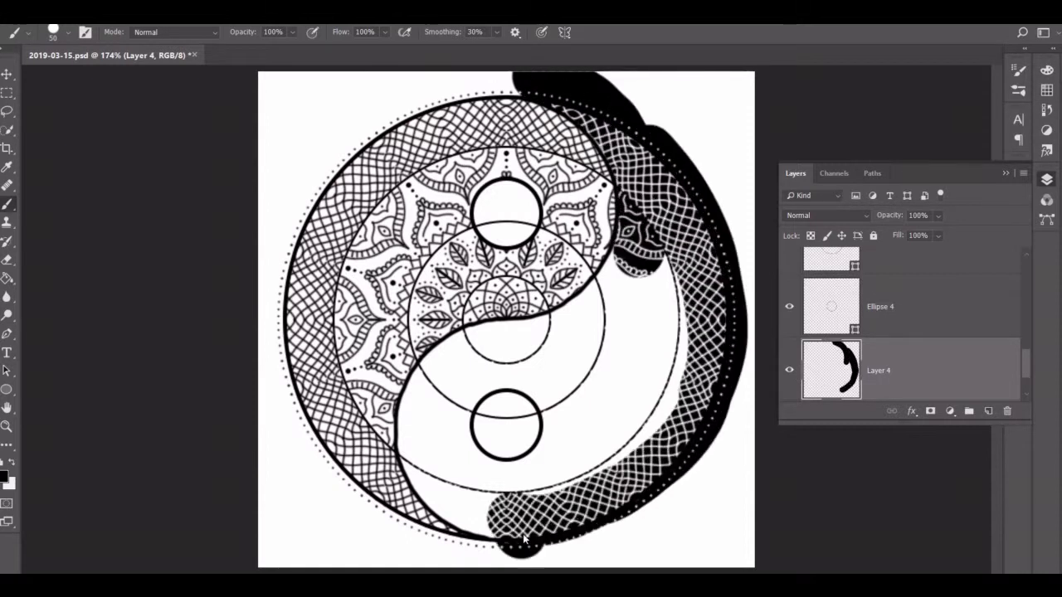
{"action": "mouse_move", "coordinate": [430, 412]}
{"action": "left_mouse_down"}
{"action": "mouse_move", "coordinate": [448, 377]}
{"action": "mouse_move", "coordinate": [639, 274]}
{"action": "mouse_move", "coordinate": [506, 349]}
{"action": "mouse_move", "coordinate": [614, 448]}
{"action": "mouse_move", "coordinate": [471, 404]}
{"action": "left_mouse_up"}
{"action": "mouse_move", "coordinate": [538, 535]}
{"action": "left_mouse_down"}
{"action": "mouse_move", "coordinate": [706, 100]}
{"action": "mouse_move", "coordinate": [635, 537]}
{"action": "left_mouse_up"}
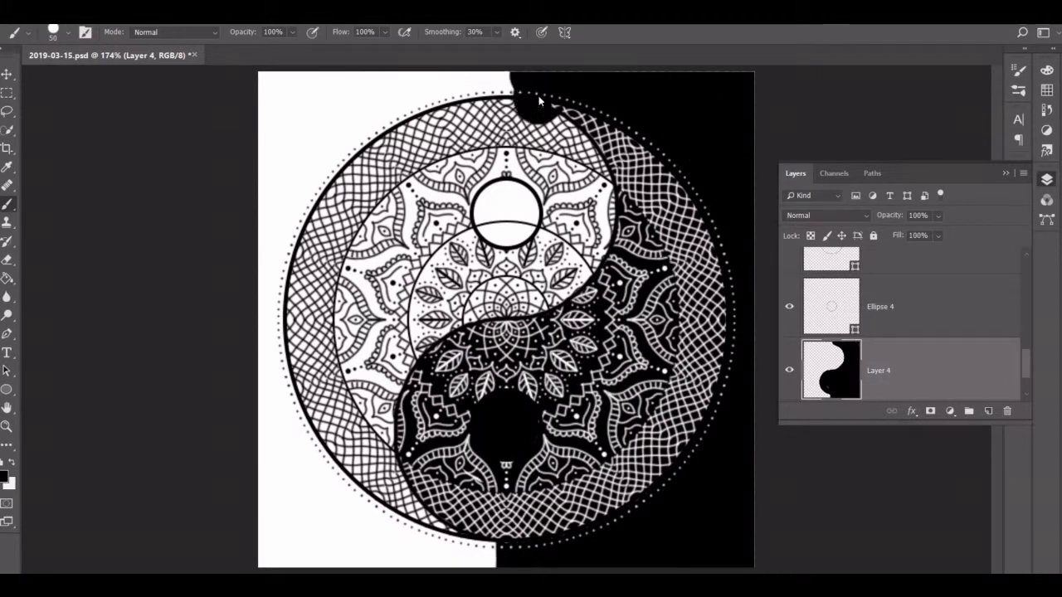
- Erase the black paint spilling into the light half at the symbol's top and straighten the edge above it
{"action": "key", "text": "e"}
{"action": "left_click", "coordinate": [490, 95]}
{"action": "key", "text": "b"}
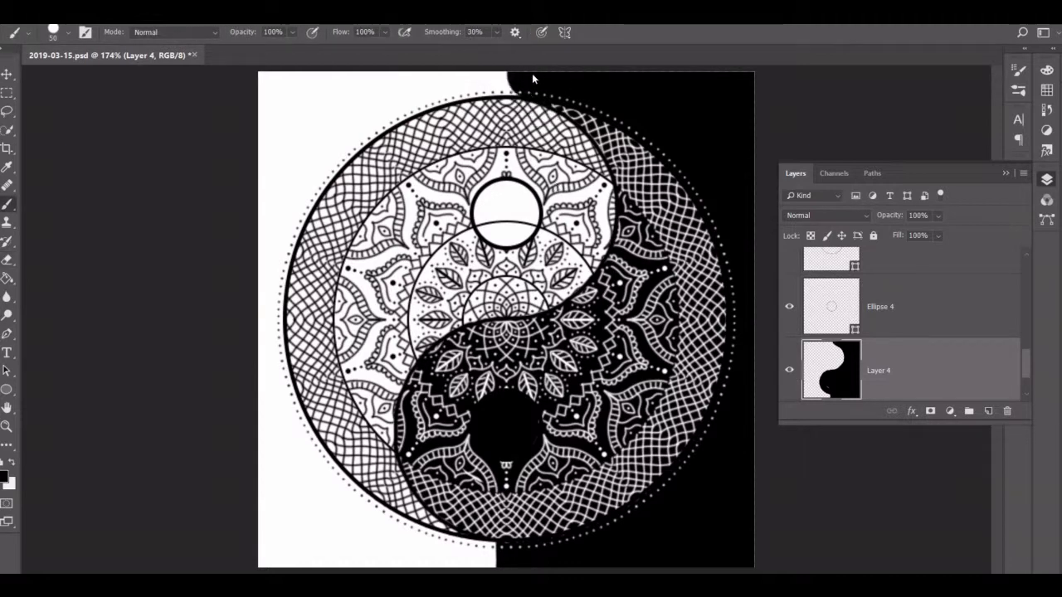
{"action": "scroll", "coordinate": [515, 81], "scroll_direction": "up", "scroll_amount": 5}
{"action": "key", "text": "e"}
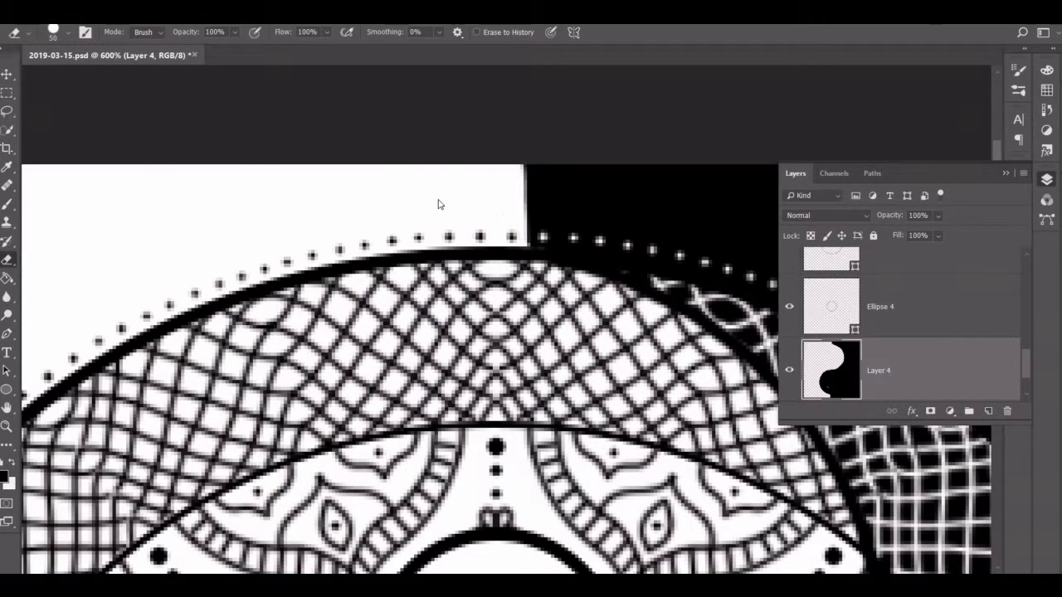
- Change the outline of the lower small circle, Ellipse 3, to white
{"action": "key", "text": "z"}
{"action": "key", "text": "ctrl+0"}
{"action": "key", "text": "alt+bracketright"}
{"action": "key", "text": "alt+bracketright"}
{"action": "left_click", "coordinate": [8, 395]}
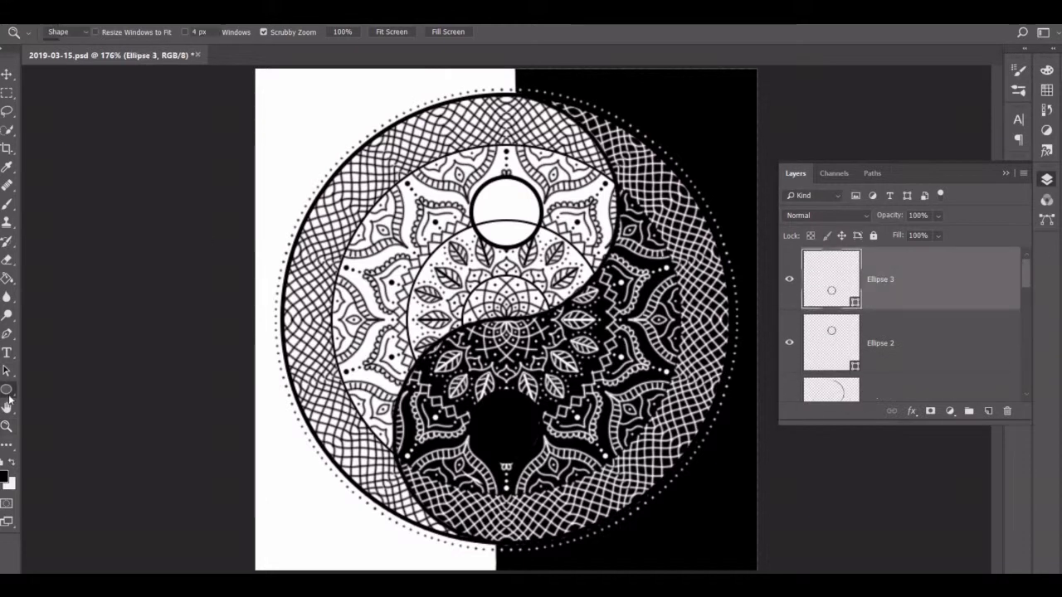
{"action": "left_click", "coordinate": [123, 31]}
{"action": "key", "text": "Escape"}
- On Layer 4, fill the upper small circle with black and erase the black inside the lower small circle
{"action": "key", "text": "alt+bracketleft"}
{"action": "key", "text": "alt+bracketleft"}
{"action": "key", "text": "b"}
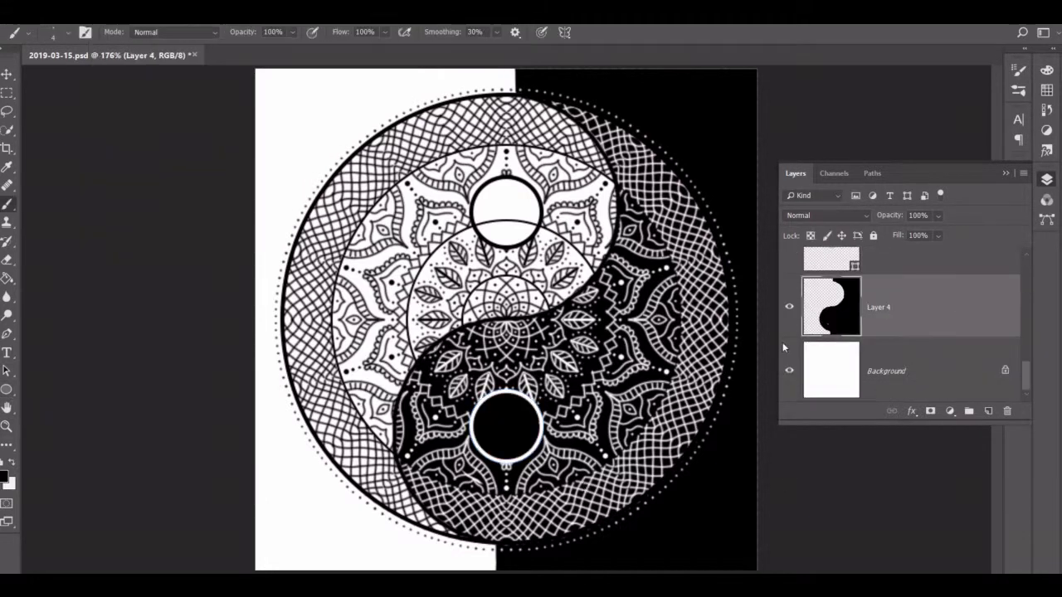
{"action": "left_click", "coordinate": [68, 37]}
{"action": "left_click", "coordinate": [419, 468]}
{"action": "key", "text": "e"}
{"action": "left_click", "coordinate": [512, 423]}
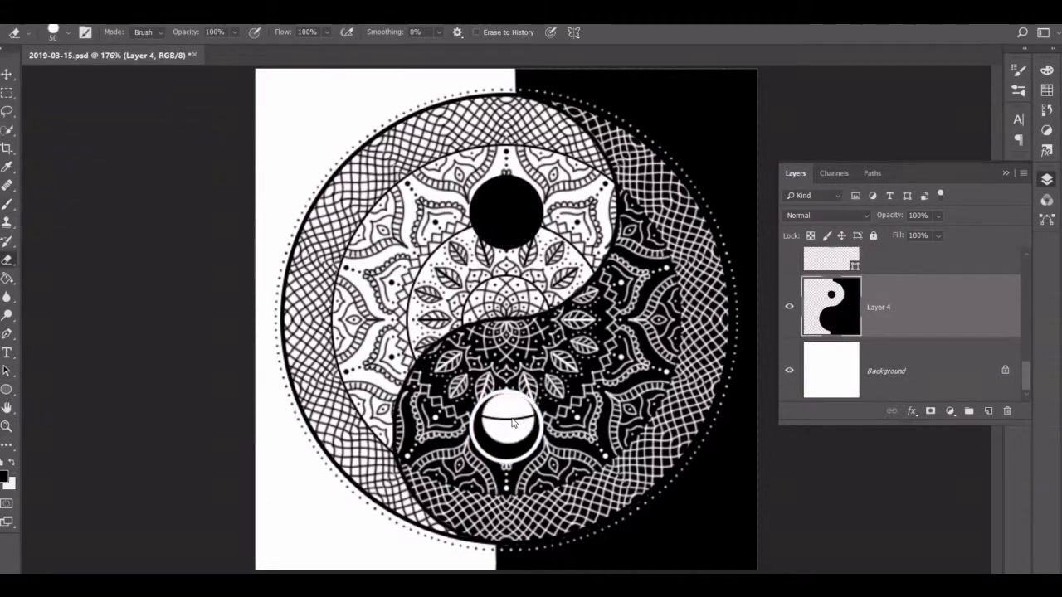
- Change the stroke colour of the three inner ring circles, Ellipse 4, Ellipse 5 and Ellipse 6, to red
{"action": "key", "text": "alt+bracketright"}
{"action": "key", "text": "alt+bracketright"}
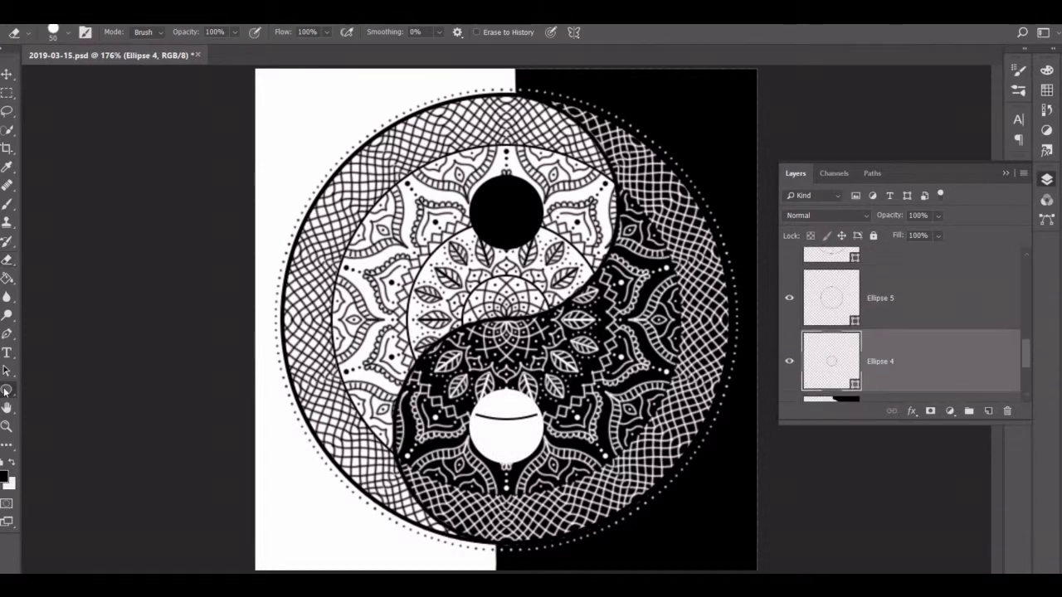
{"action": "key", "text": "u"}
{"action": "left_click", "coordinate": [122, 31]}
{"action": "left_click", "coordinate": [55, 108]}
{"action": "left_click", "coordinate": [62, 59]}
{"action": "left_click", "coordinate": [174, 31]}
{"action": "left_click", "coordinate": [105, 107]}
{"action": "key", "text": "Escape"}
{"action": "key", "text": "alt+bracketleft"}
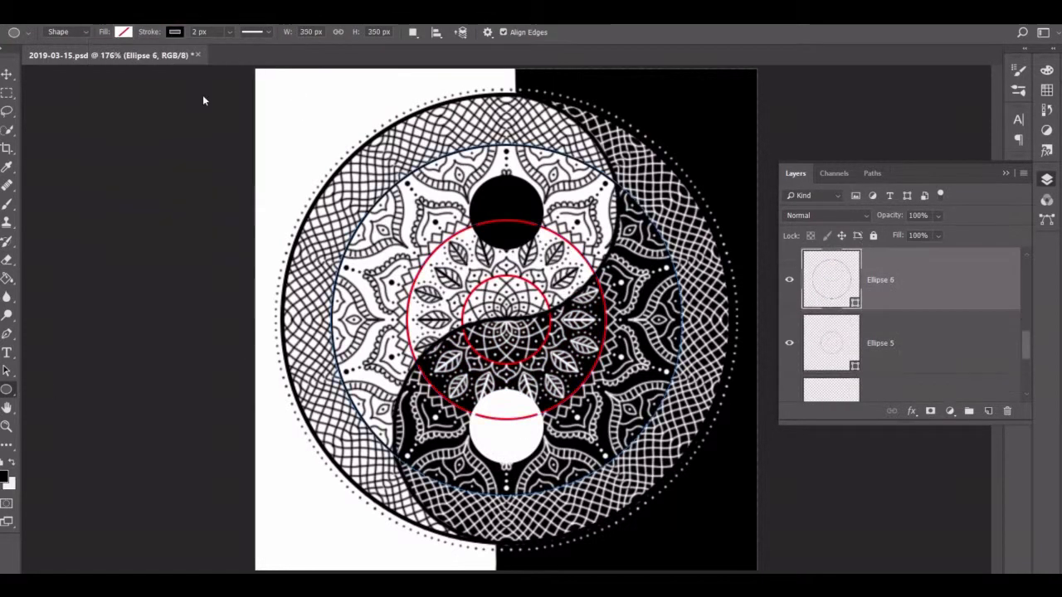
{"action": "left_click", "coordinate": [174, 32]}
- On Layer 4, trace the Ellipse 6 ring in black with a 2 px brush along the white half's outer side
{"action": "key", "text": "alt+bracketleft"}
{"action": "key", "text": "z"}
{"action": "left_click_drag", "start_coordinate": [544, 240], "coordinate": [614, 243]}
{"action": "key", "text": "b"}
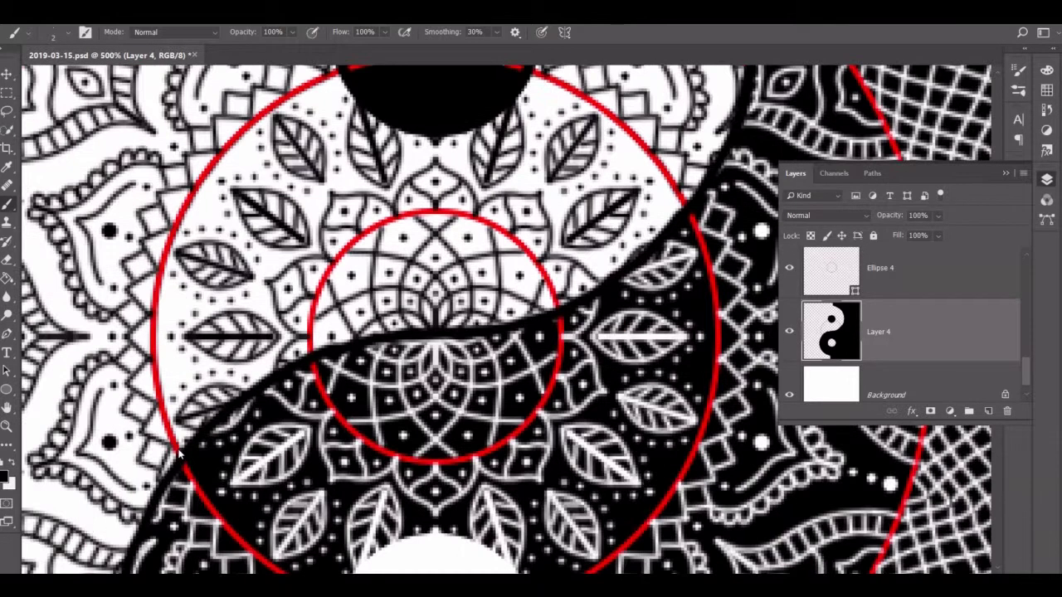
{"action": "scroll", "coordinate": [388, 274], "scroll_direction": "up", "scroll_amount": 3}
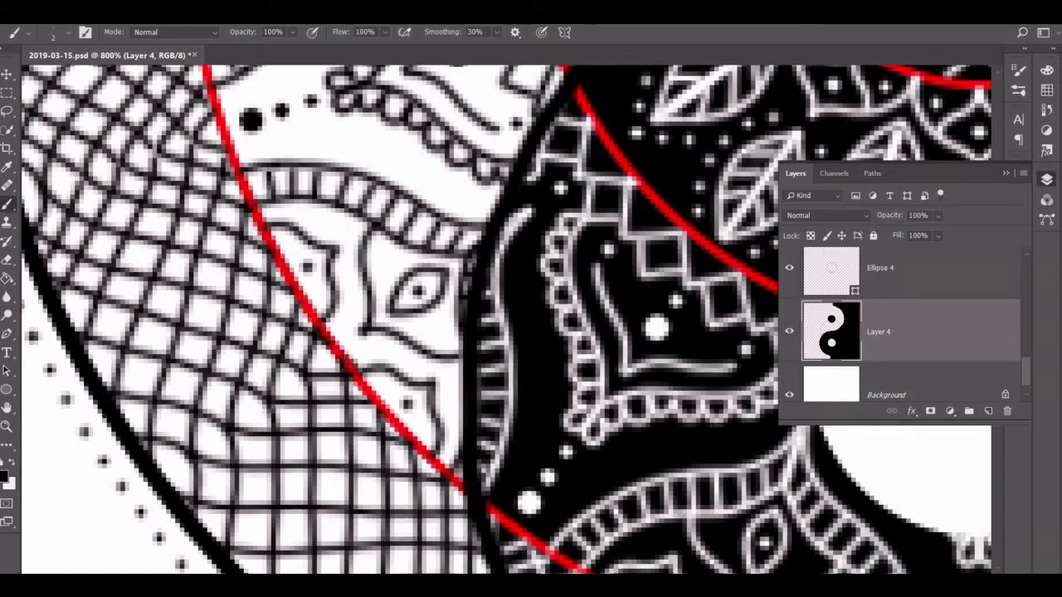
{"action": "scroll", "coordinate": [304, 372], "scroll_direction": "up", "scroll_amount": 3}
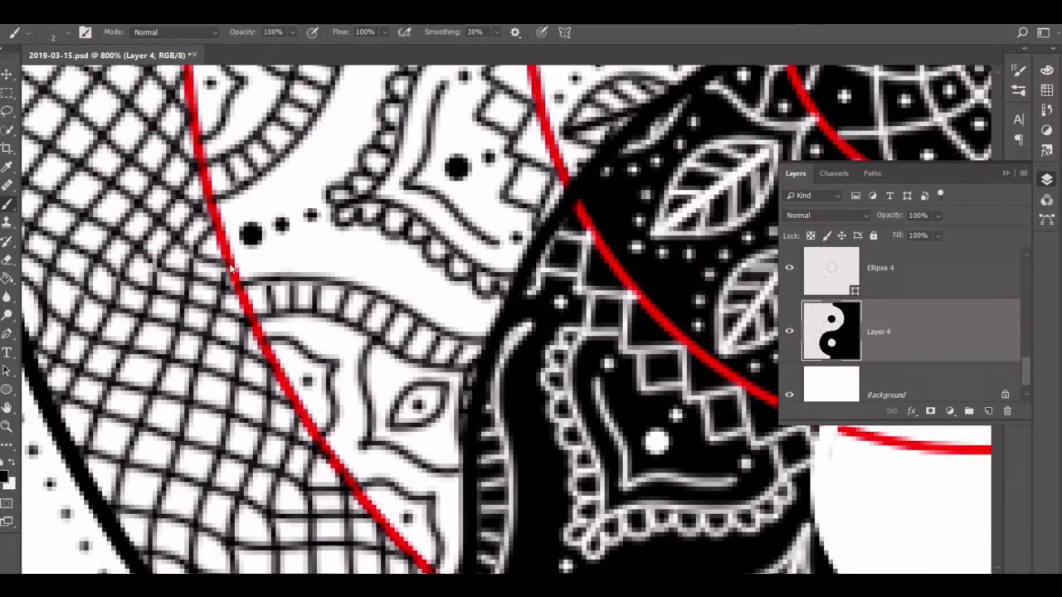
{"action": "left_click_drag", "start_coordinate": [232, 268], "coordinate": [211, 123]}
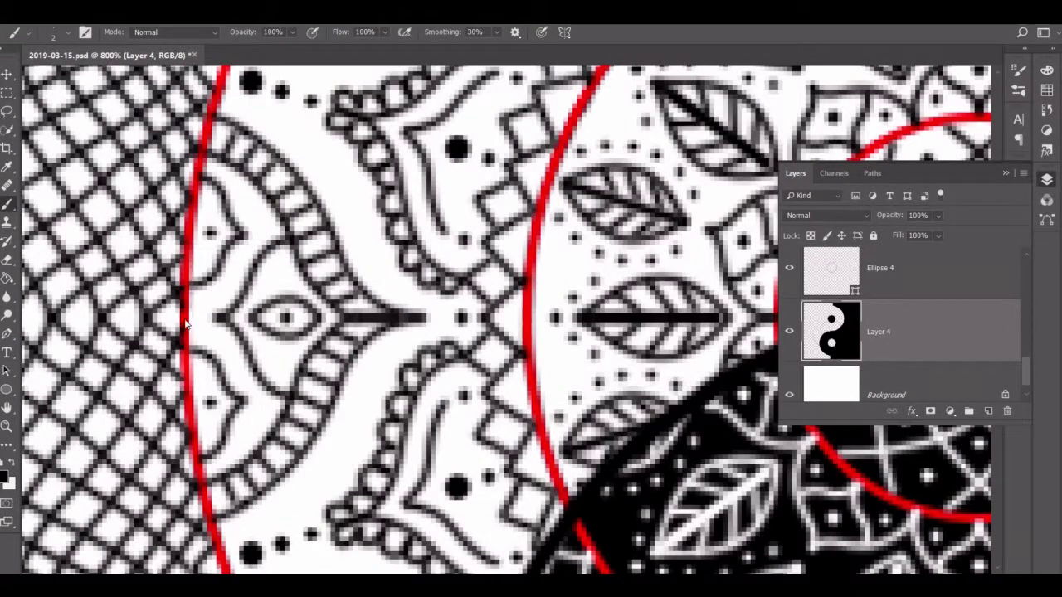
{"action": "scroll", "coordinate": [186, 324], "scroll_direction": "up", "scroll_amount": 3}
{"action": "scroll", "coordinate": [212, 288], "scroll_direction": "up", "scroll_amount": 2}
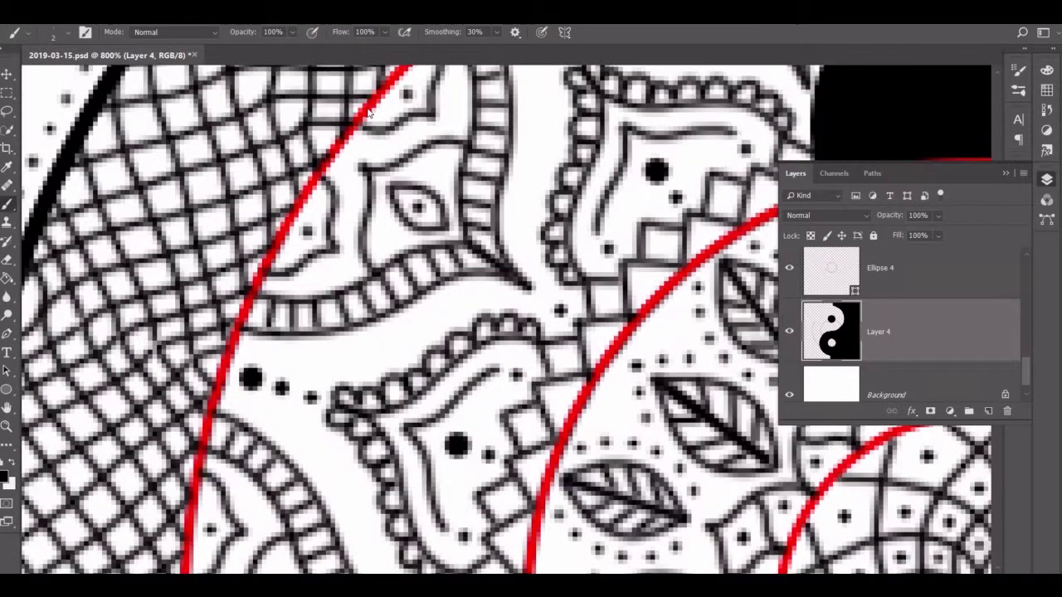
{"action": "left_click_drag", "start_coordinate": [304, 203], "coordinate": [180, 363]}
{"action": "left_click_drag", "start_coordinate": [352, 163], "coordinate": [256, 249]}
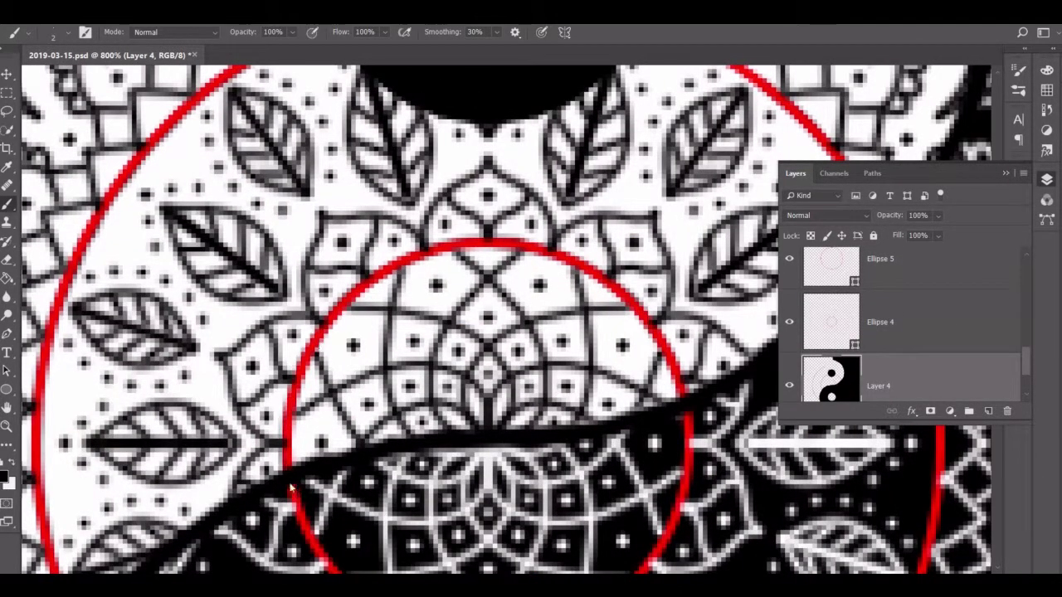
- Hide Ellipse 4 and trace Ellipse 6 in black across the white half's upper part, toggling Ellipse 6's visibility to check the line
{"action": "left_click", "coordinate": [789, 322]}
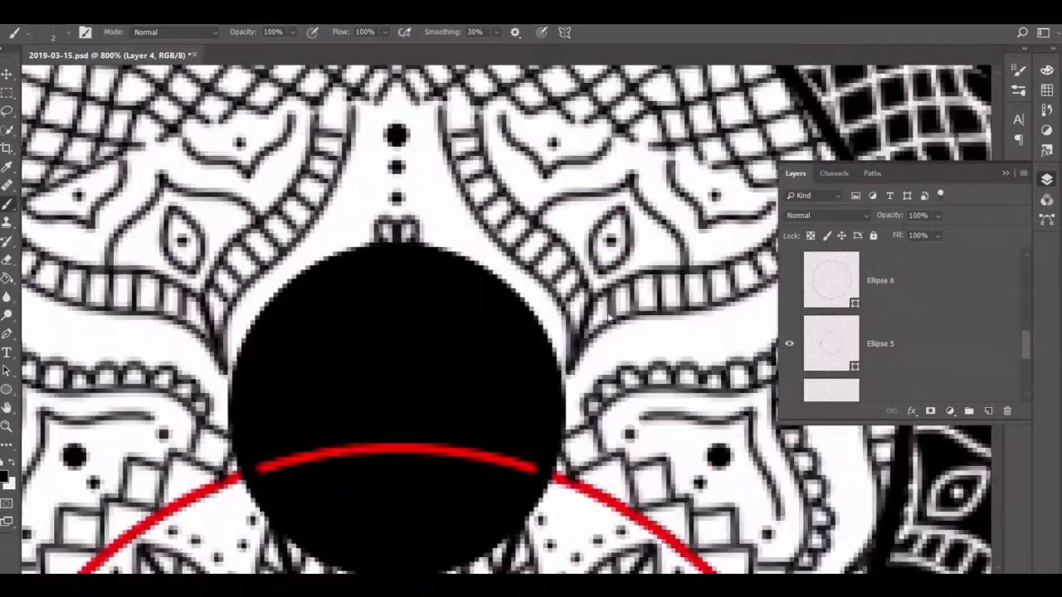
{"action": "left_click", "coordinate": [789, 281]}
{"action": "scroll", "coordinate": [498, 120], "scroll_direction": "right", "scroll_amount": 2}
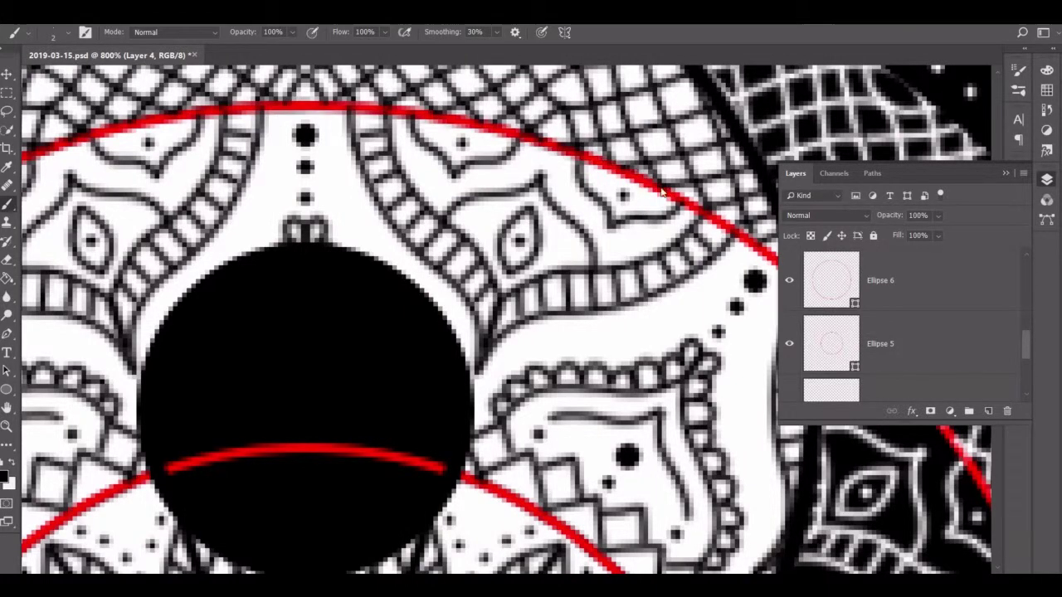
{"action": "scroll", "coordinate": [738, 224], "scroll_direction": "right", "scroll_amount": 4}
{"action": "left_click", "coordinate": [789, 280]}
{"action": "scroll", "coordinate": [451, 307], "scroll_direction": "down", "scroll_amount": 3}
{"action": "scroll", "coordinate": [450, 307], "scroll_direction": "right", "scroll_amount": 2}
{"action": "left_click", "coordinate": [789, 280]}
- Erase Layer 4's black along the Ellipse 6 ring through the black half with a 2 px eraser and remove the red guide
{"action": "key", "text": "e"}
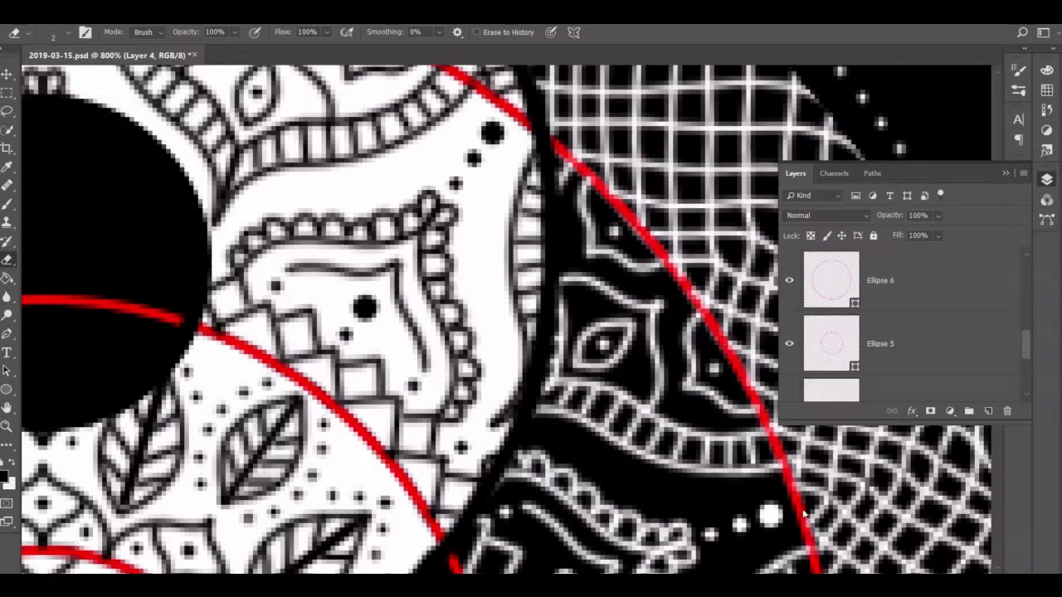
{"action": "scroll", "coordinate": [803, 516], "scroll_direction": "down", "scroll_amount": 5}
{"action": "scroll", "coordinate": [803, 517], "scroll_direction": "right", "scroll_amount": 5}
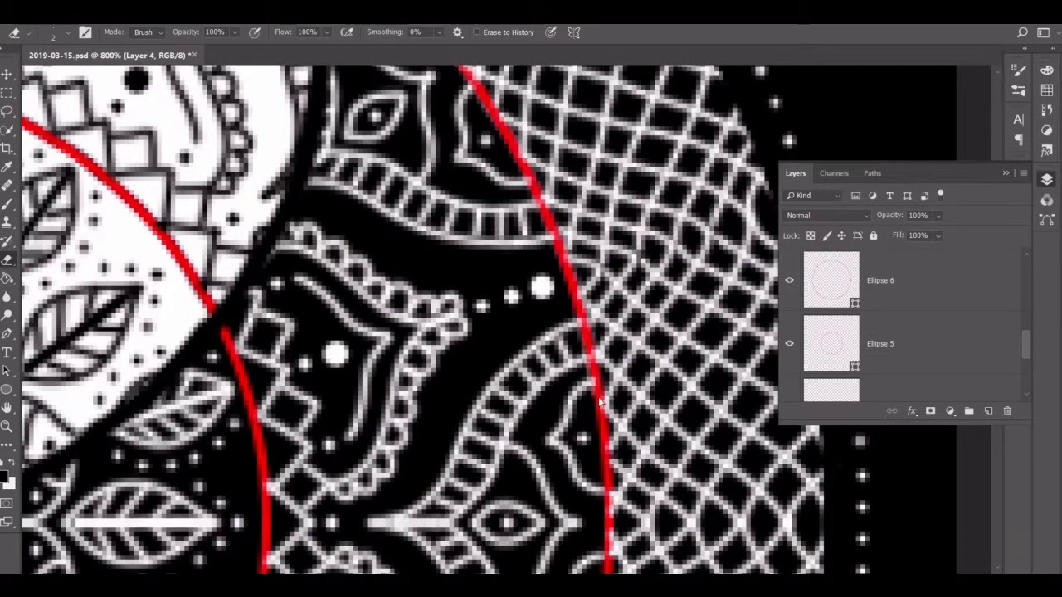
{"action": "scroll", "coordinate": [610, 552], "scroll_direction": "down", "scroll_amount": 7}
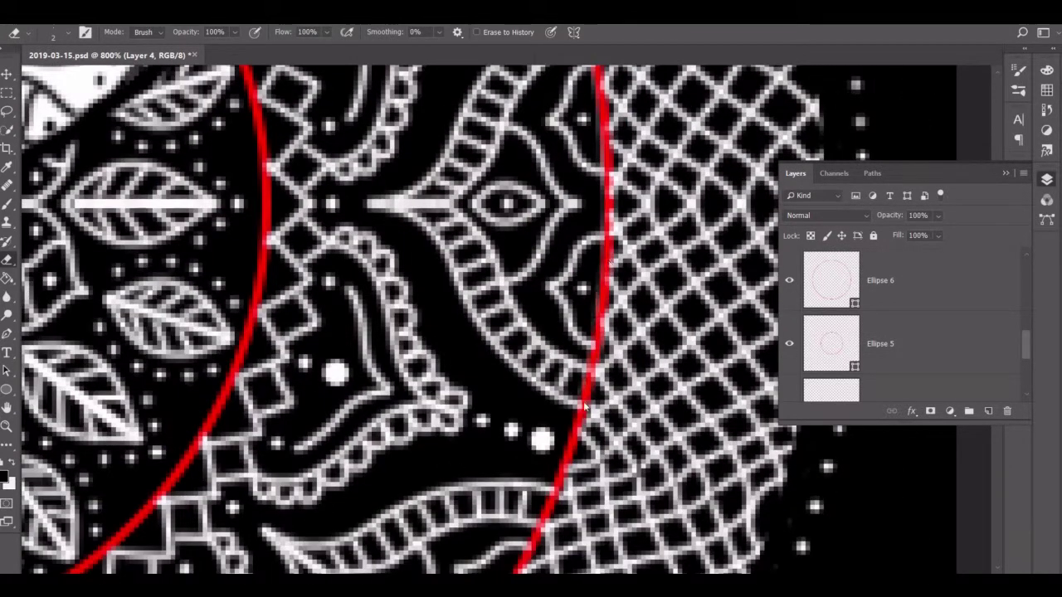
{"action": "left_click_drag", "start_coordinate": [528, 562], "coordinate": [796, 309]}
{"action": "left_click_drag", "start_coordinate": [626, 232], "coordinate": [544, 355]}
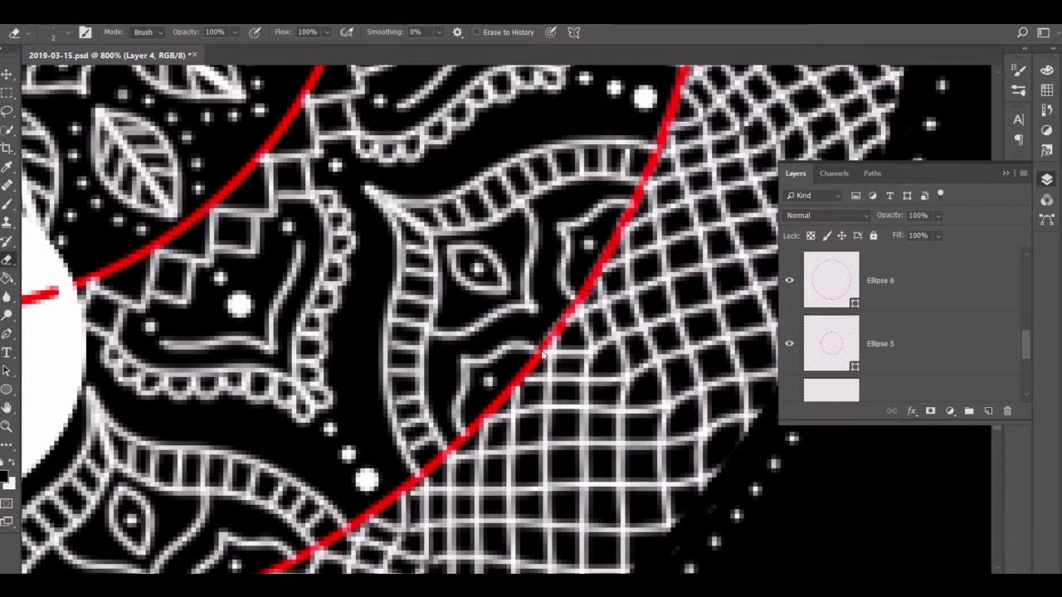
{"action": "left_click_drag", "start_coordinate": [442, 462], "coordinate": [404, 485]}
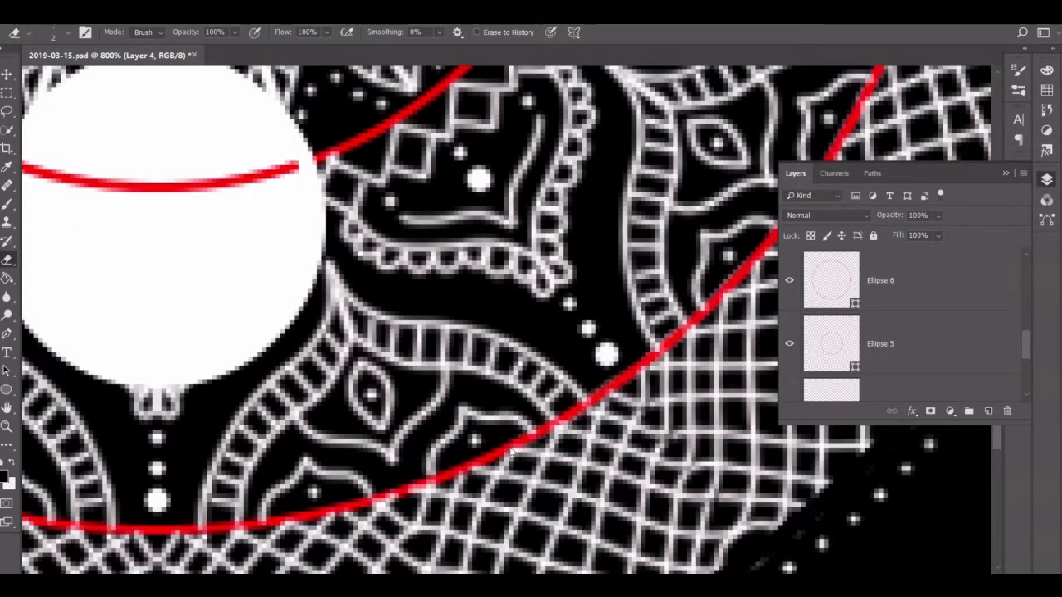
{"action": "left_click_drag", "start_coordinate": [253, 529], "coordinate": [389, 523]}
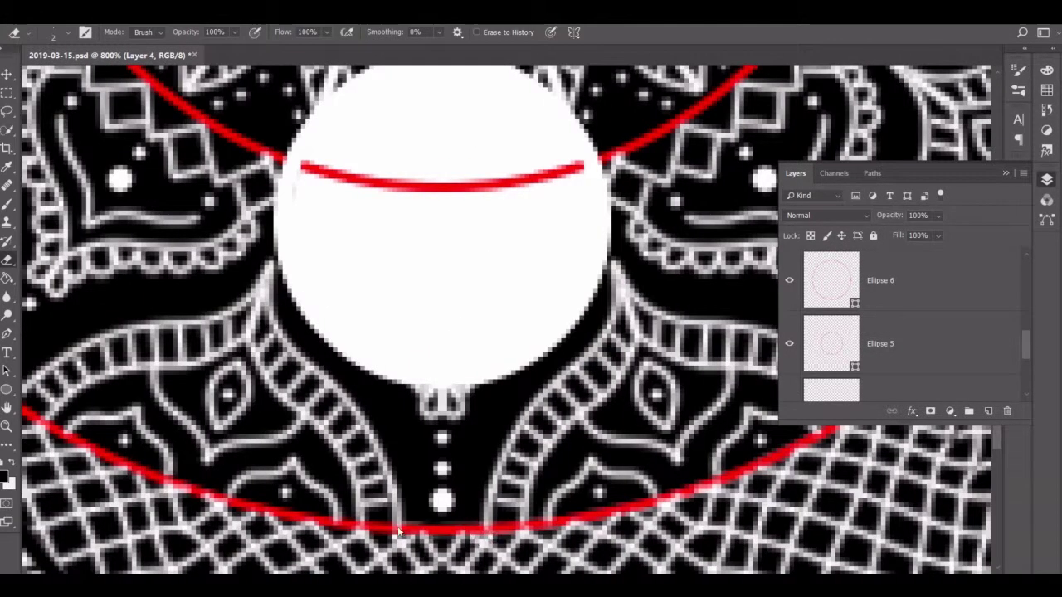
{"action": "mouse_move", "coordinate": [259, 512]}
{"action": "left_mouse_down"}
{"action": "mouse_move", "coordinate": [71, 439]}
{"action": "mouse_move", "coordinate": [79, 380]}
{"action": "left_mouse_up"}
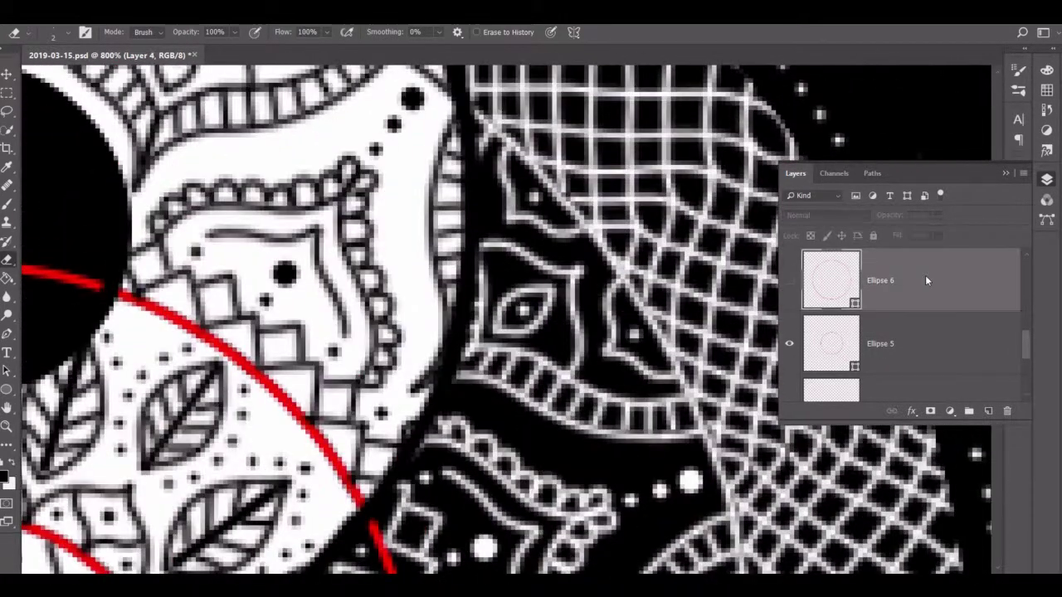
- Erase a thin line in Layer 4's black along the Ellipse 5 ring through the black half and remove that guide
{"action": "scroll", "coordinate": [908, 393], "scroll_direction": "down", "scroll_amount": 2}
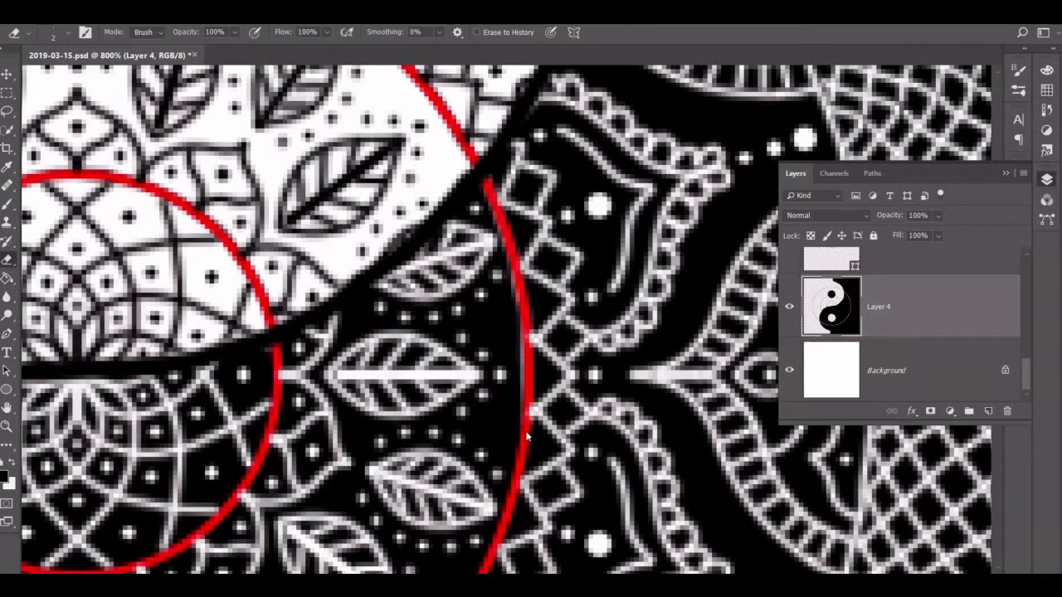
{"action": "left_click_drag", "start_coordinate": [516, 523], "coordinate": [515, 252]}
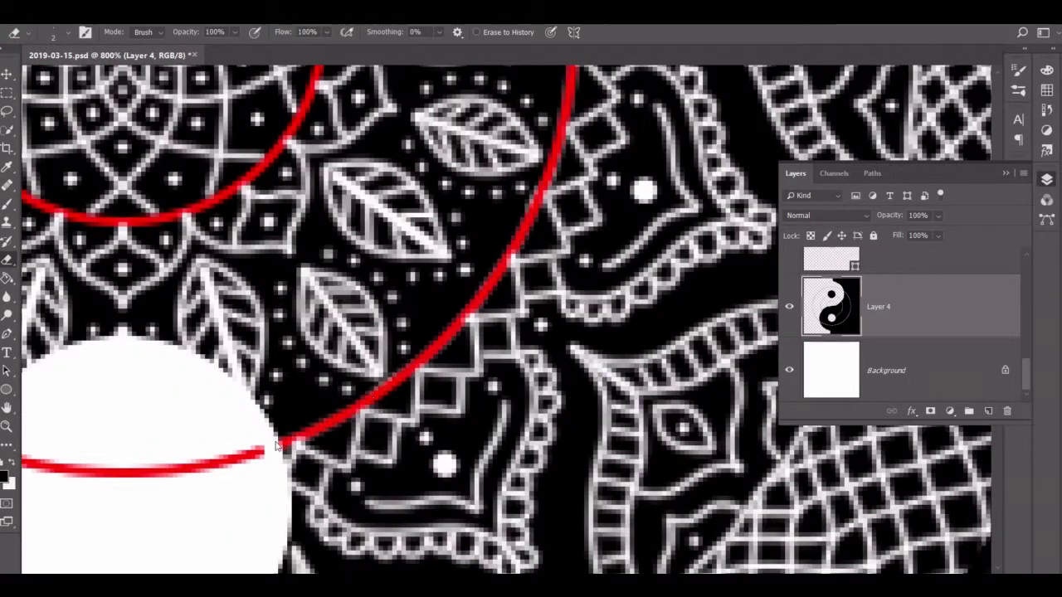
{"action": "scroll", "coordinate": [787, 270], "scroll_direction": "up", "scroll_amount": 2}
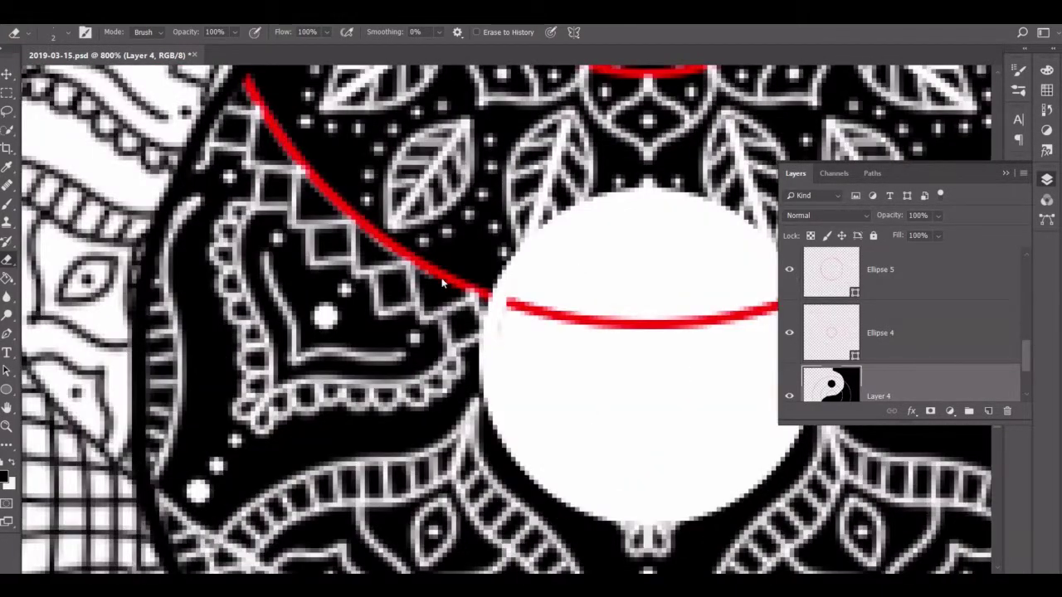
{"action": "left_click", "coordinate": [871, 269]}
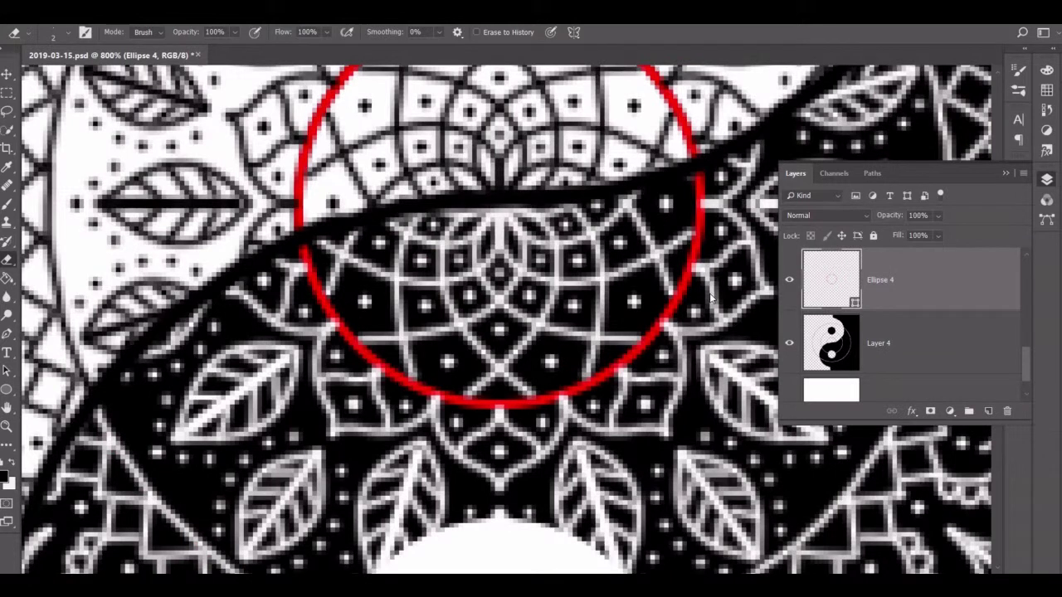
- Erase Layer 4's black along the lower arc of the small central ring, Ellipse 4, and remove its red guide
{"action": "left_click", "coordinate": [878, 343]}
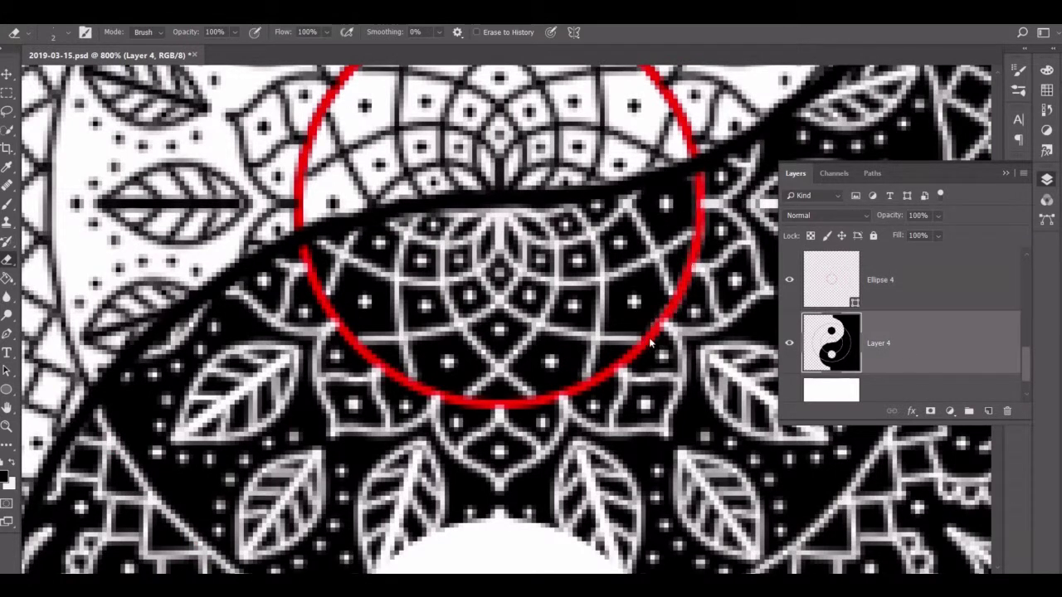
{"action": "left_click_drag", "start_coordinate": [305, 263], "coordinate": [524, 408]}
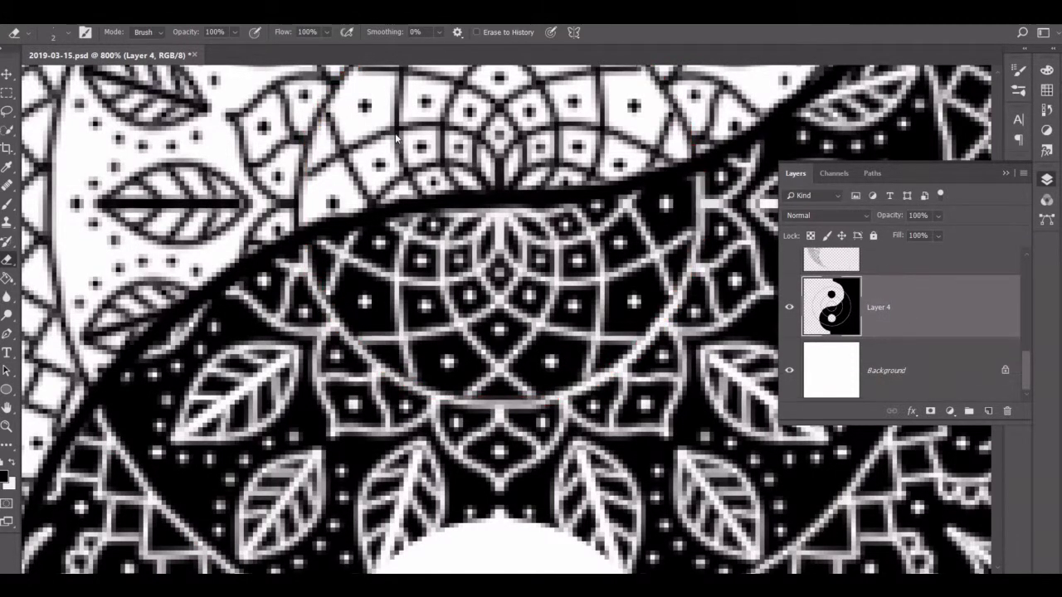
- Paint the black background's top edge to the centre line with a 10 px brush and whiten the nearby dim border dot on Layer 2
{"action": "key", "text": "ctrl+0"}
{"action": "key", "text": "b"}
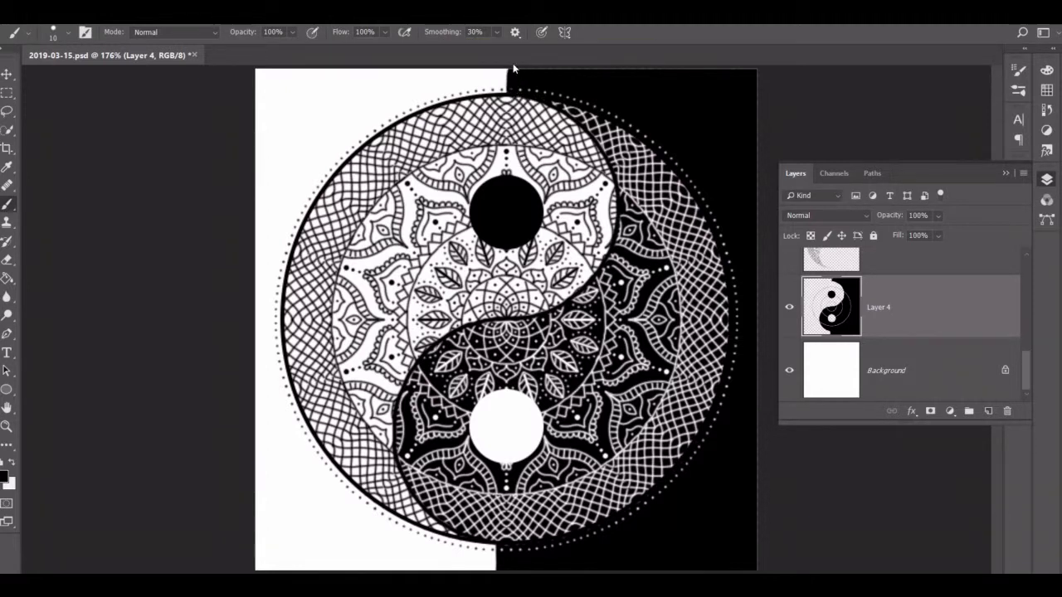
{"action": "key", "text": "alt+]"}
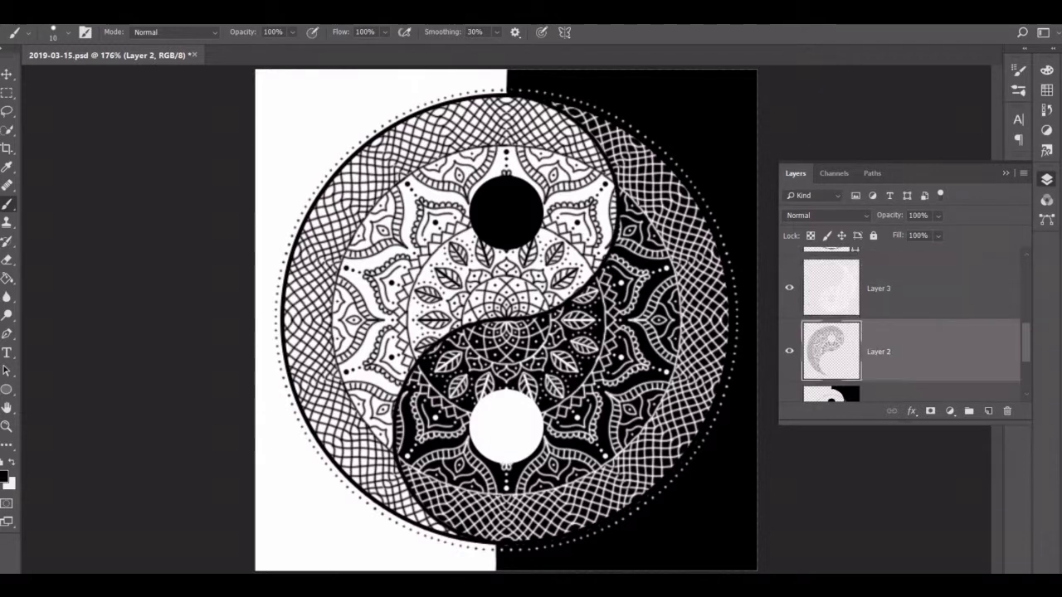
{"action": "left_click_drag", "start_coordinate": [507, 75], "coordinate": [544, 76]}
{"action": "left_click", "coordinate": [69, 33]}
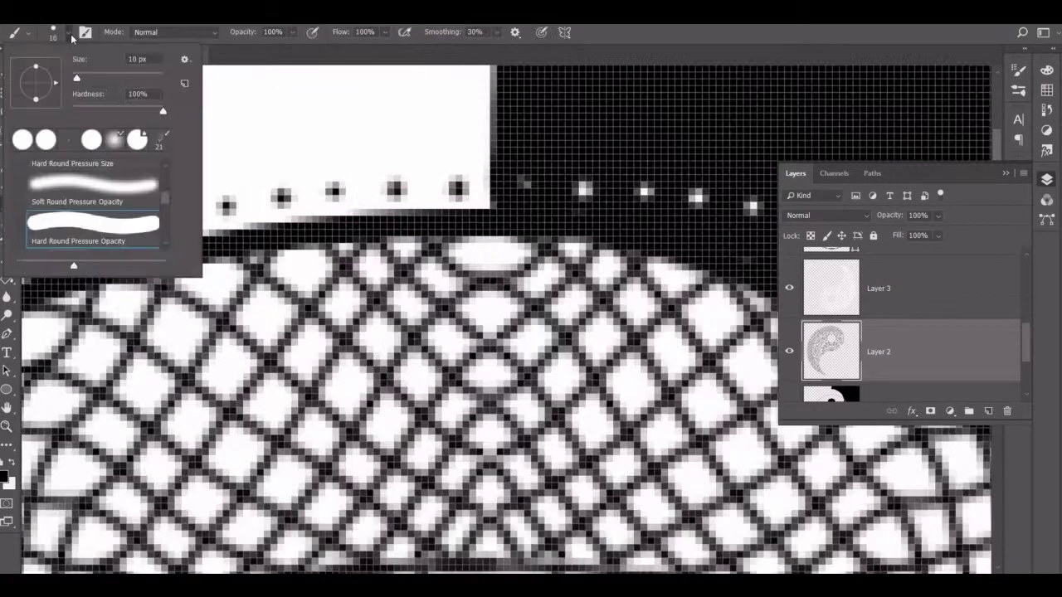
{"action": "left_click", "coordinate": [5, 476]}
{"action": "left_click", "coordinate": [1020, 225]}
{"action": "key", "text": "z"}
{"action": "key", "text": "ctrl+0"}
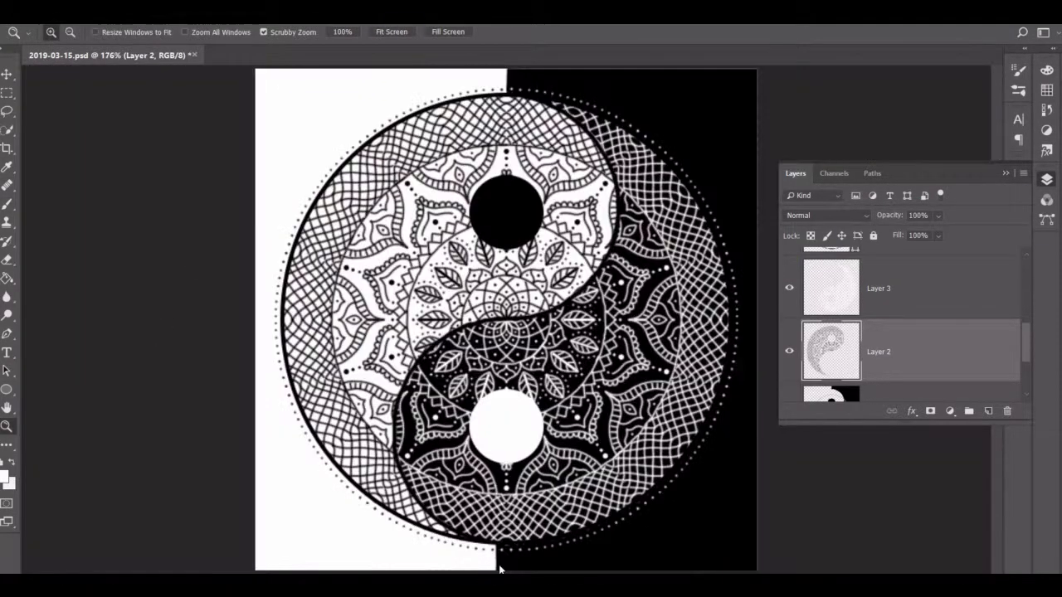
- On Layer 4, erase the strip of black below the symbol so the black-white boundary lies on the centre line
{"action": "key", "text": "e"}
{"action": "key", "text": "Return"}
{"action": "key", "text": "Return"}
{"action": "key", "text": "alt+["}
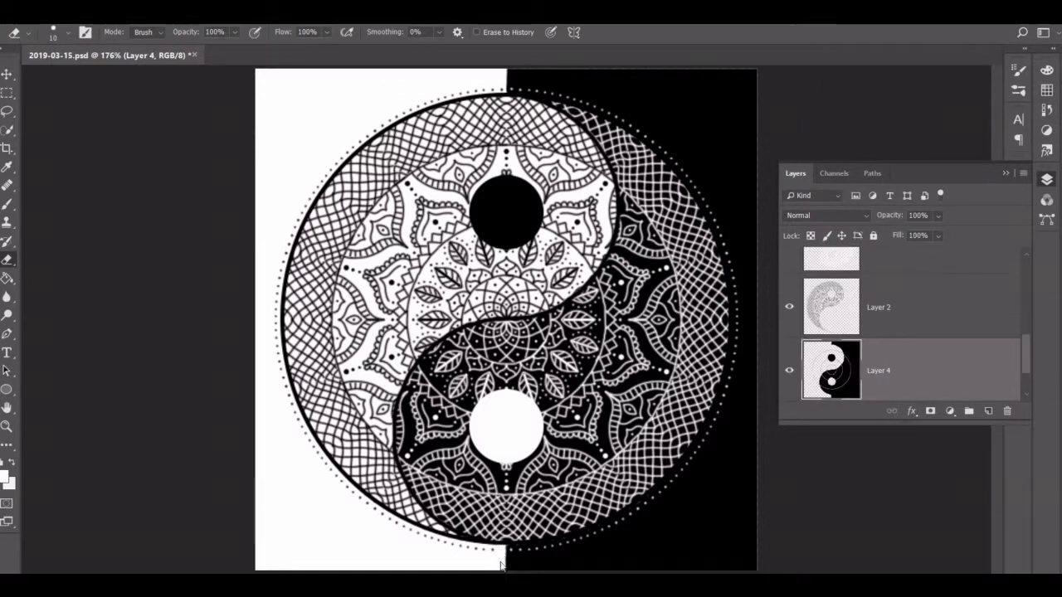
- Try to add the missing black border dot below the symbol beside the centre line, and erase the malformed dot
{"action": "key", "text": "alt+]"}
{"action": "key", "text": "b"}
{"action": "scroll", "coordinate": [501, 506], "scroll_direction": "up", "scroll_amount": 5}
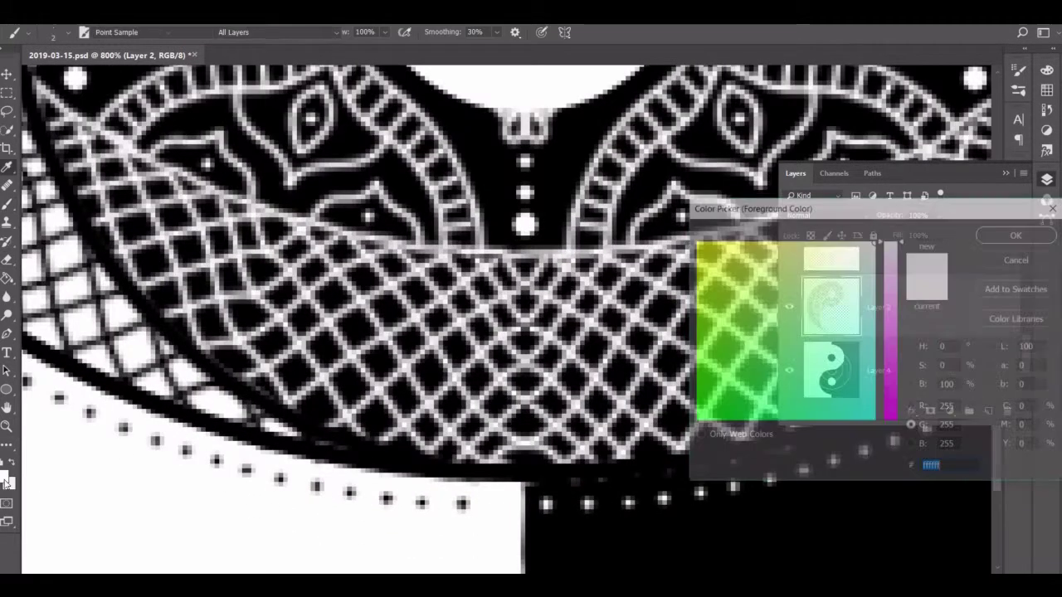
{"action": "key", "text": "x"}
{"action": "left_click", "coordinate": [503, 508]}
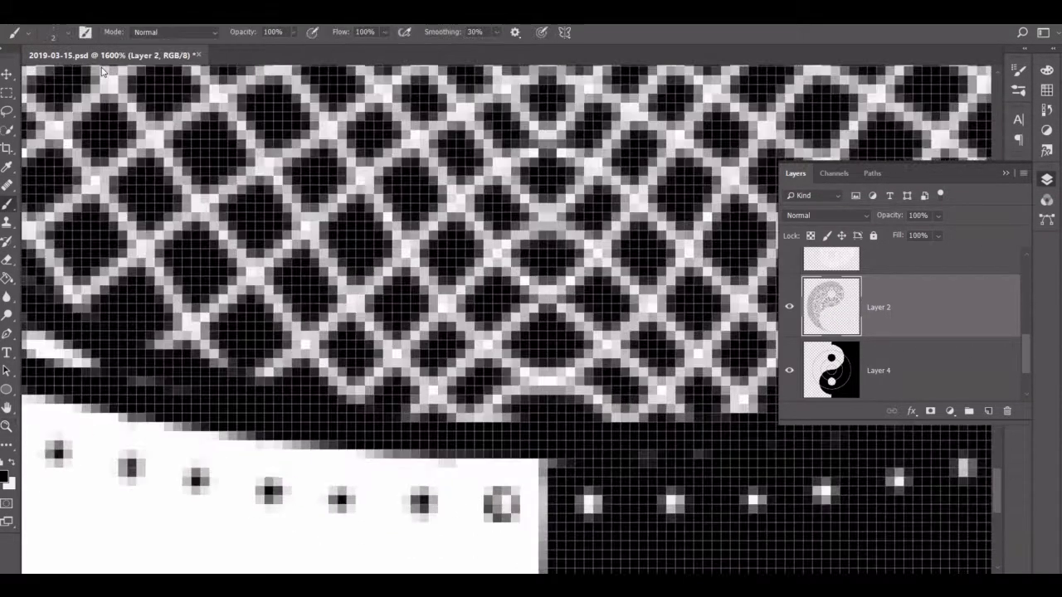
{"action": "key", "text": "alt+["}
{"action": "mouse_move", "coordinate": [507, 507]}
{"action": "left_mouse_down"}
{"action": "mouse_move", "coordinate": [228, 313]}
{"action": "mouse_move", "coordinate": [500, 552]}
{"action": "left_mouse_up"}
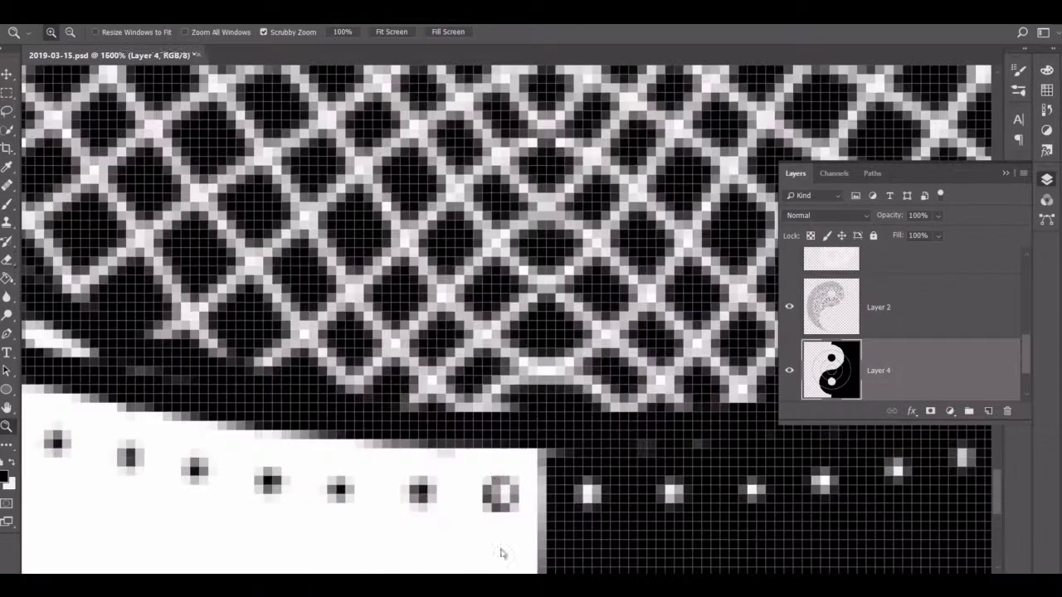
{"action": "key", "text": "e"}
{"action": "key", "text": "alt+]"}
{"action": "left_click", "coordinate": [501, 495]}
- Set the brush smoothing to 0% and paint the missing black border dot on Layer 4 beside the lower centre line
{"action": "key", "text": "b"}
{"action": "left_click", "coordinate": [73, 35]}
{"action": "left_click", "coordinate": [73, 35]}
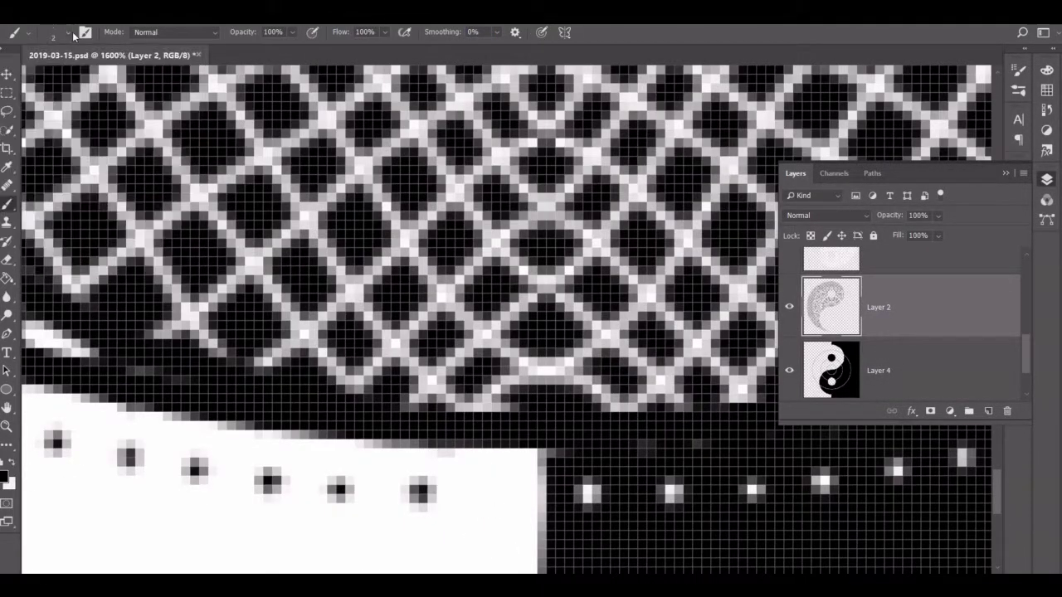
{"action": "key", "text": "alt+["}
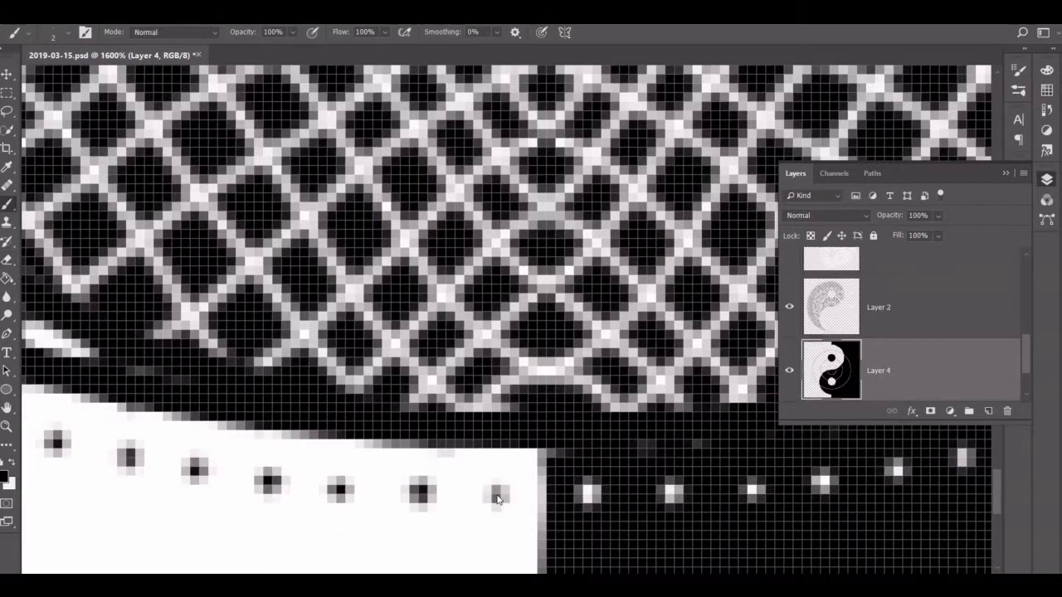
- Change the stroke colour of the large outer circle, Ellipse 1, to red
{"action": "key", "text": "z"}
{"action": "left_click", "coordinate": [389, 34]}
{"action": "left_click_drag", "start_coordinate": [545, 79], "coordinate": [664, 79]}
{"action": "scroll", "coordinate": [889, 279], "scroll_direction": "up", "scroll_amount": 3}
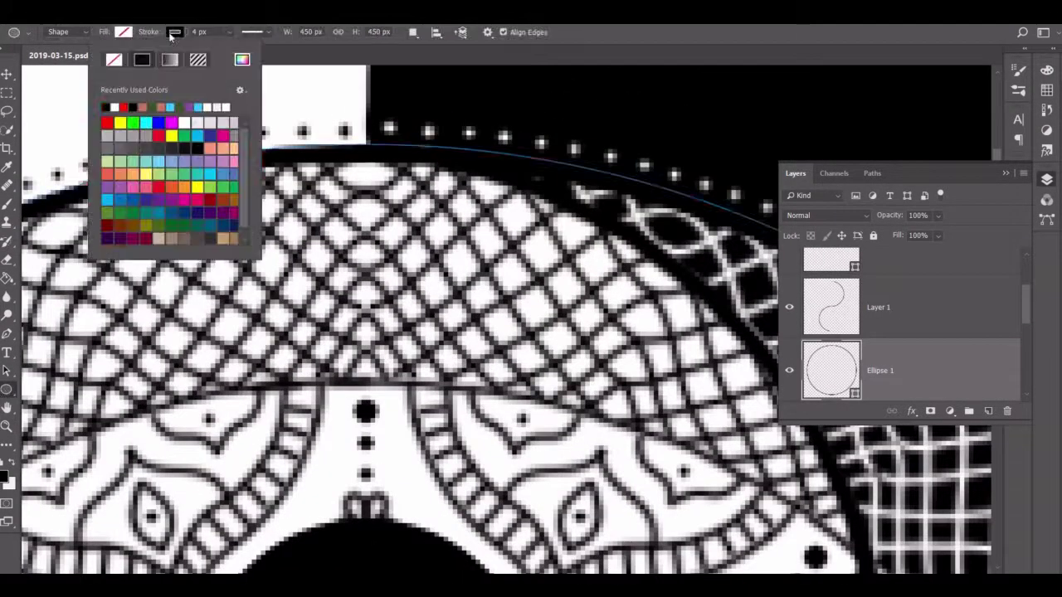
{"action": "left_click", "coordinate": [100, 124]}
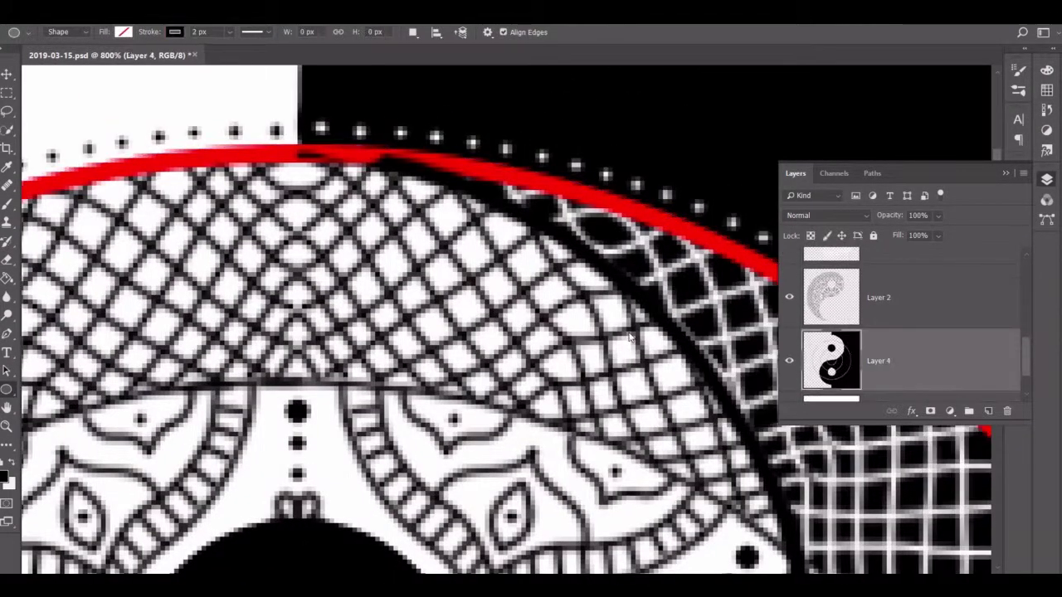
- Set the eraser size to 4 px and erase Layer 4 along the red circle's upper arc on the black half
{"action": "left_click", "coordinate": [55, 33]}
{"action": "type", "text": "4"}
{"action": "key", "text": "Return"}
{"action": "key", "text": "ctrl+plus"}
{"action": "scroll", "coordinate": [345, 156], "scroll_direction": "up", "scroll_amount": 1}
{"action": "scroll", "coordinate": [345, 156], "scroll_direction": "right", "scroll_amount": 2}
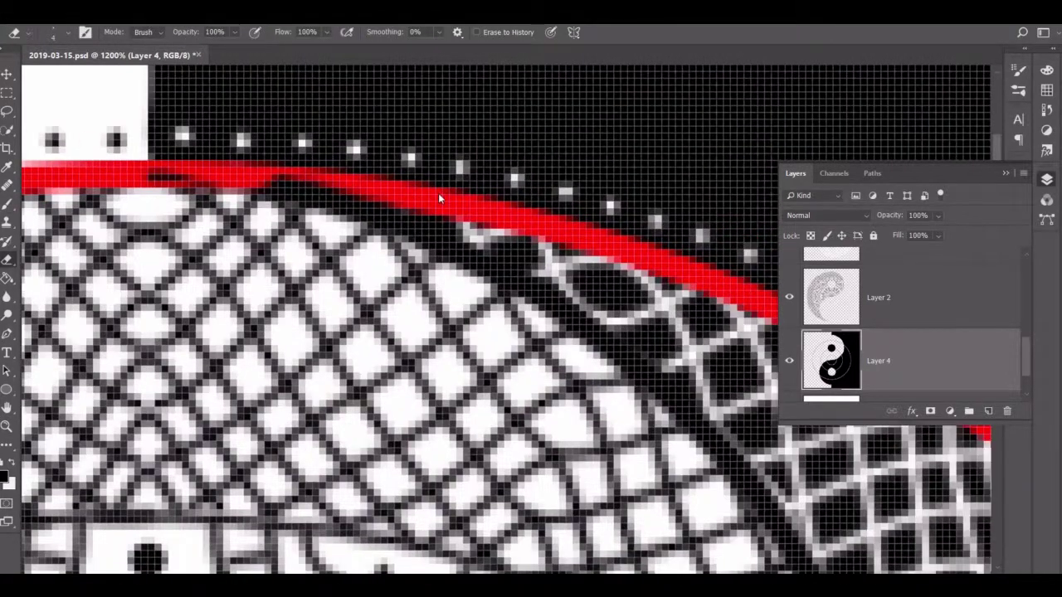
{"action": "mouse_move", "coordinate": [186, 173]}
{"action": "left_mouse_down"}
{"action": "mouse_move", "coordinate": [481, 199]}
{"action": "mouse_move", "coordinate": [586, 229]}
{"action": "left_mouse_up"}
{"action": "scroll", "coordinate": [586, 229], "scroll_direction": "down", "scroll_amount": 1}
{"action": "scroll", "coordinate": [586, 229], "scroll_direction": "right", "scroll_amount": 3}
{"action": "mouse_move", "coordinate": [320, 154]}
{"action": "left_mouse_down"}
{"action": "mouse_move", "coordinate": [639, 318]}
{"action": "mouse_move", "coordinate": [832, 448]}
{"action": "mouse_move", "coordinate": [879, 514]}
{"action": "left_mouse_up"}
{"action": "scroll", "coordinate": [880, 514], "scroll_direction": "down", "scroll_amount": 3}
{"action": "scroll", "coordinate": [880, 514], "scroll_direction": "right", "scroll_amount": 3}
{"action": "mouse_move", "coordinate": [502, 128]}
{"action": "left_mouse_down"}
{"action": "mouse_move", "coordinate": [581, 216]}
{"action": "mouse_move", "coordinate": [788, 498]}
{"action": "left_mouse_up"}
{"action": "scroll", "coordinate": [788, 498], "scroll_direction": "down", "scroll_amount": 3}
{"action": "scroll", "coordinate": [788, 498], "scroll_direction": "right", "scroll_amount": 3}
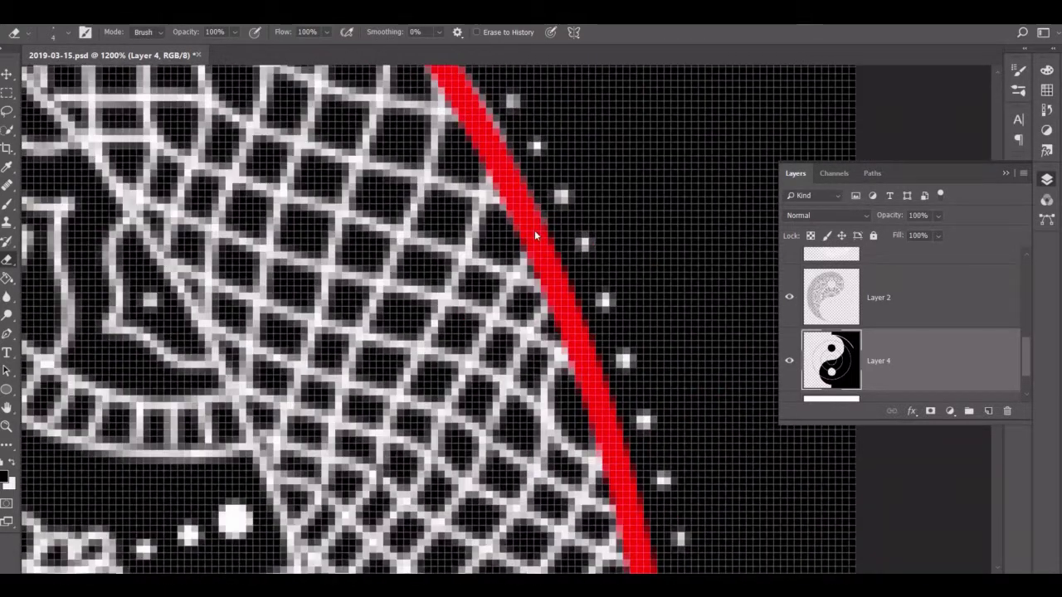
- Erase Layer 4 beneath the red circle along the outer side of the black half
{"action": "left_click_drag", "start_coordinate": [611, 435], "coordinate": [643, 539]}
{"action": "scroll", "coordinate": [643, 539], "scroll_direction": "down", "scroll_amount": 3}
{"action": "left_click_drag", "start_coordinate": [662, 363], "coordinate": [682, 564]}
{"action": "scroll", "coordinate": [682, 564], "scroll_direction": "down", "scroll_amount": 3}
{"action": "left_click_drag", "start_coordinate": [687, 274], "coordinate": [655, 556]}
{"action": "scroll", "coordinate": [656, 556], "scroll_direction": "down", "scroll_amount": 3}
{"action": "left_click_drag", "start_coordinate": [660, 257], "coordinate": [572, 539]}
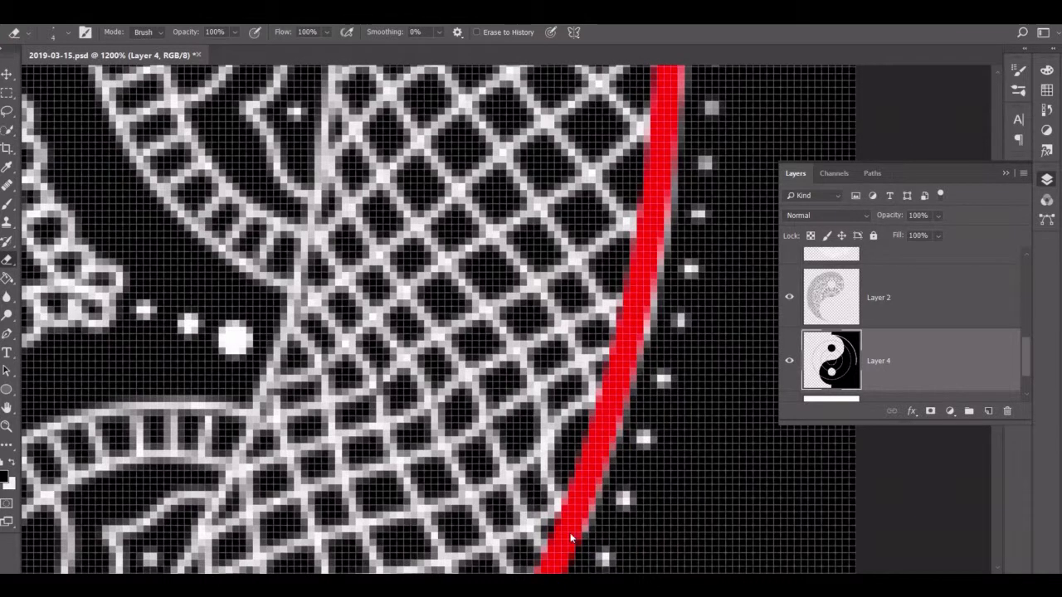
- Continue erasing Layer 4 beneath the red circle along the lower arc of the black half
{"action": "scroll", "coordinate": [572, 540], "scroll_direction": "down", "scroll_amount": 3}
{"action": "mouse_move", "coordinate": [670, 248]}
{"action": "left_mouse_down"}
{"action": "mouse_move", "coordinate": [580, 398]}
{"action": "mouse_move", "coordinate": [550, 489]}
{"action": "left_mouse_up"}
{"action": "scroll", "coordinate": [529, 495], "scroll_direction": "down", "scroll_amount": 3}
{"action": "scroll", "coordinate": [528, 495], "scroll_direction": "left", "scroll_amount": 2}
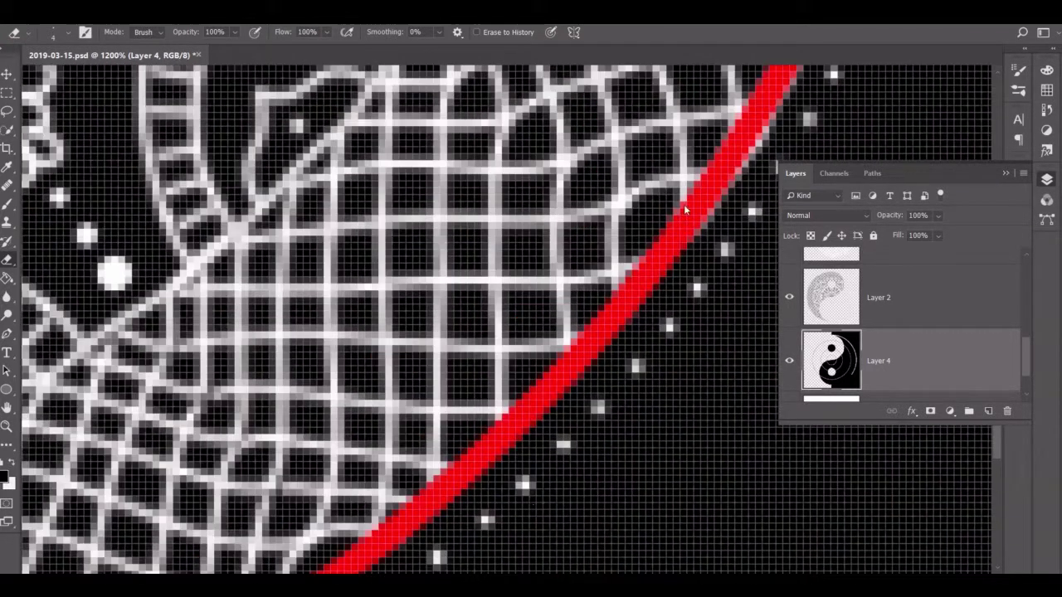
{"action": "mouse_move", "coordinate": [688, 232]}
{"action": "left_mouse_down"}
{"action": "mouse_move", "coordinate": [635, 279]}
{"action": "mouse_move", "coordinate": [558, 403]}
{"action": "mouse_move", "coordinate": [675, 241]}
{"action": "mouse_move", "coordinate": [586, 362]}
{"action": "mouse_move", "coordinate": [517, 426]}
{"action": "mouse_move", "coordinate": [427, 494]}
{"action": "mouse_move", "coordinate": [397, 501]}
{"action": "left_mouse_up"}
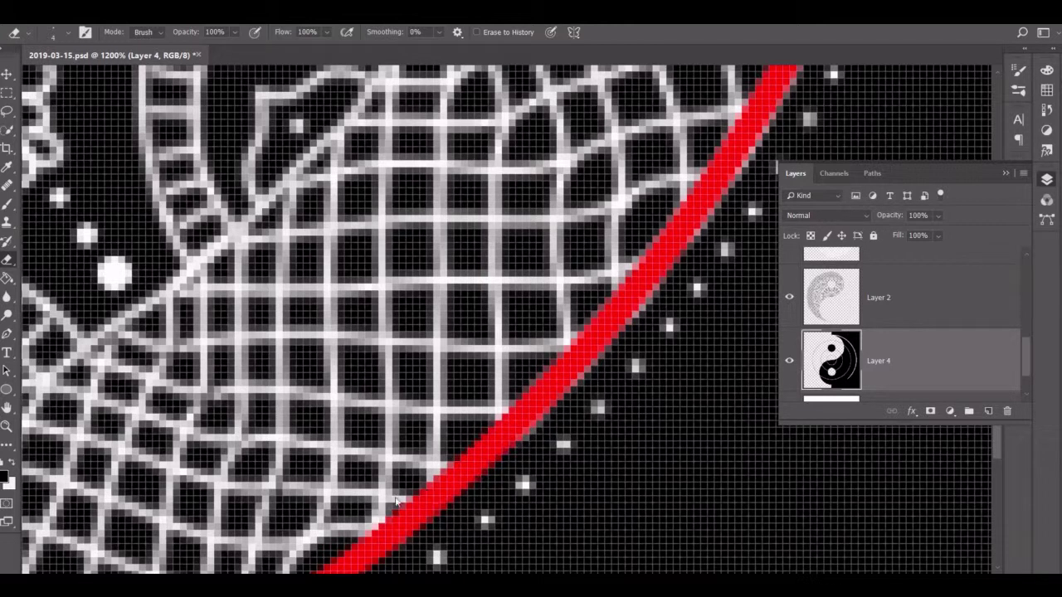
{"action": "left_click_drag", "start_coordinate": [481, 463], "coordinate": [661, 253]}
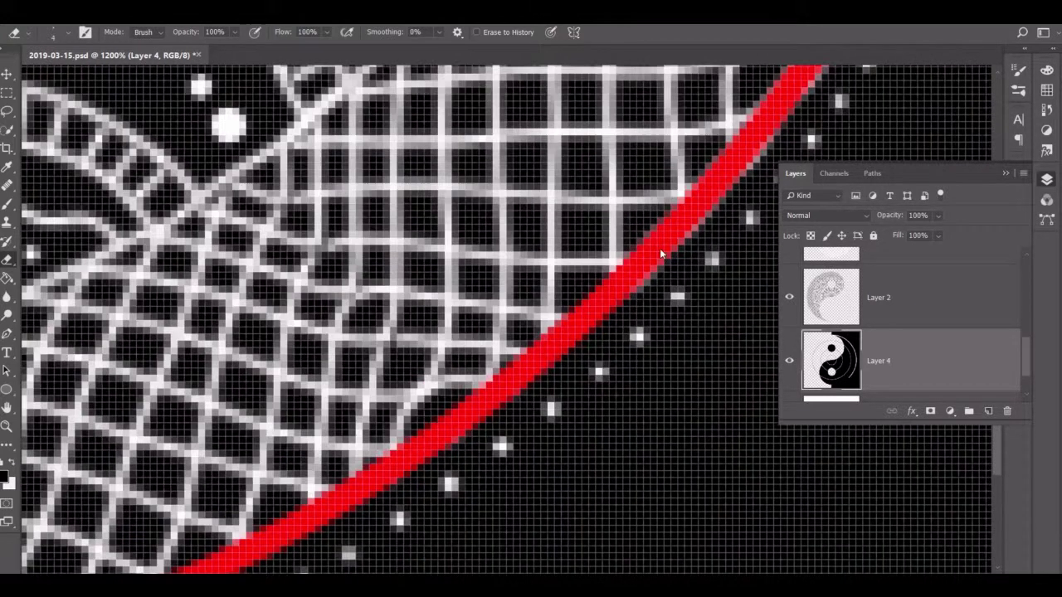
{"action": "left_click_drag", "start_coordinate": [401, 459], "coordinate": [634, 290]}
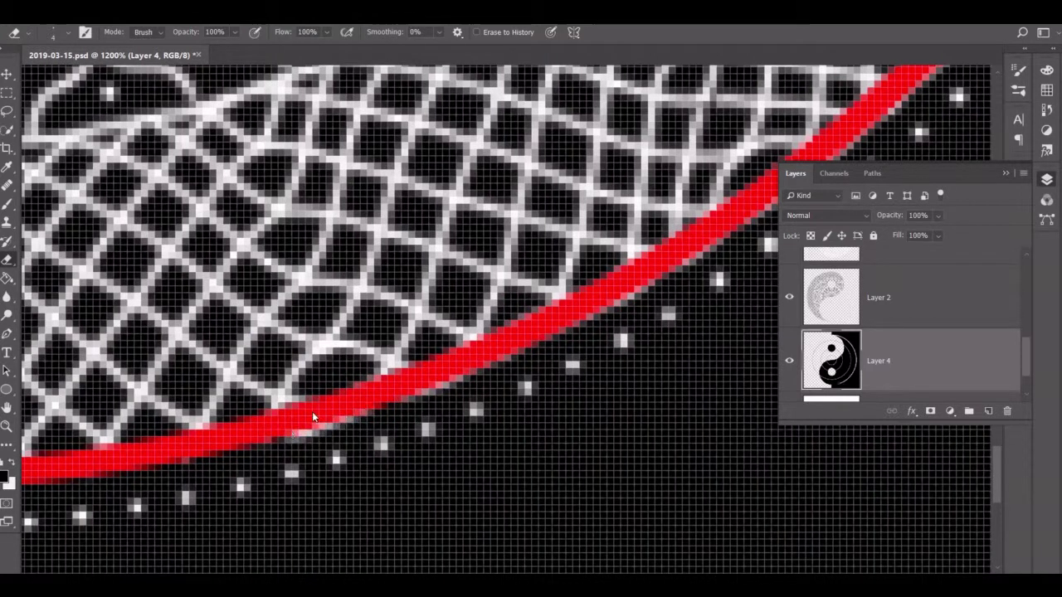
- Touch up the outer edge of the erased ring on the black half of Layer 4 with the 2 px black brush
{"action": "key", "text": "b"}
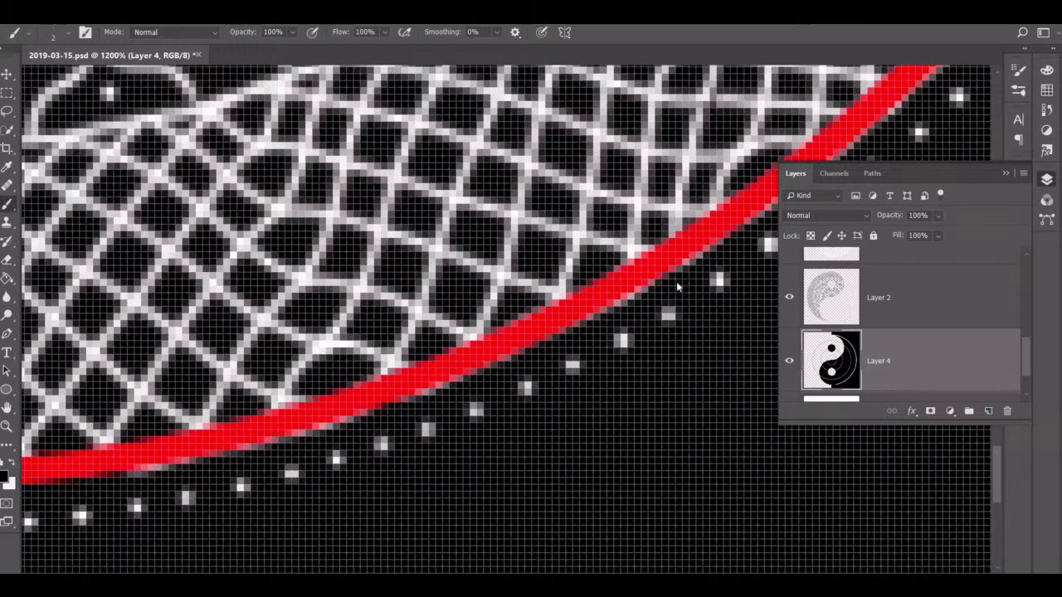
{"action": "left_click_drag", "start_coordinate": [677, 287], "coordinate": [462, 256]}
{"action": "left_click_drag", "start_coordinate": [611, 344], "coordinate": [498, 208]}
{"action": "left_click_drag", "start_coordinate": [581, 465], "coordinate": [564, 274]}
{"action": "left_click_drag", "start_coordinate": [614, 497], "coordinate": [605, 531]}
{"action": "left_click_drag", "start_coordinate": [581, 249], "coordinate": [531, 498]}
{"action": "left_click_drag", "start_coordinate": [631, 208], "coordinate": [655, 465]}
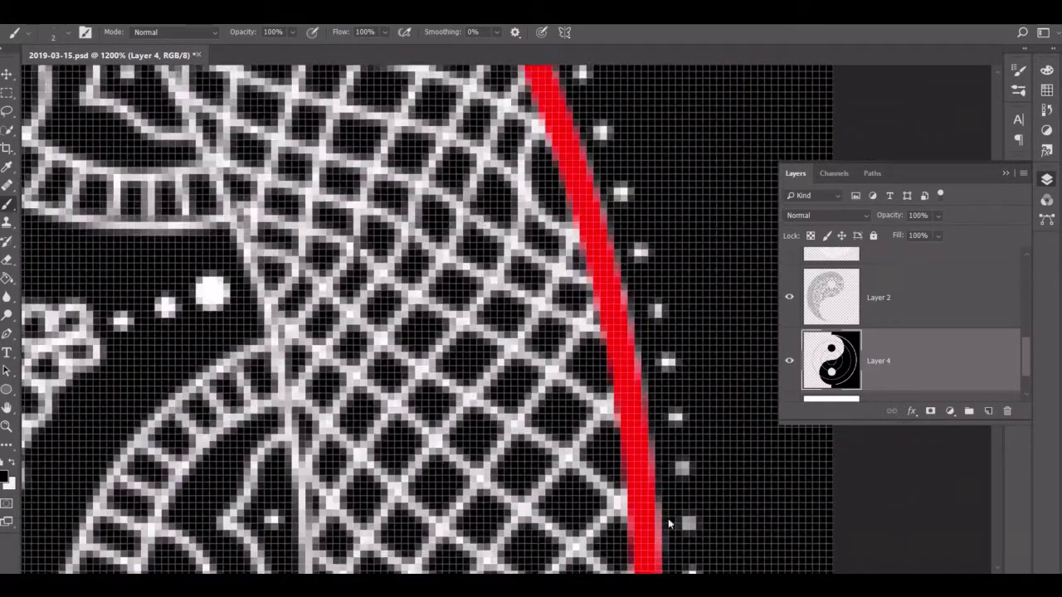
{"action": "left_click_drag", "start_coordinate": [670, 524], "coordinate": [403, 147]}
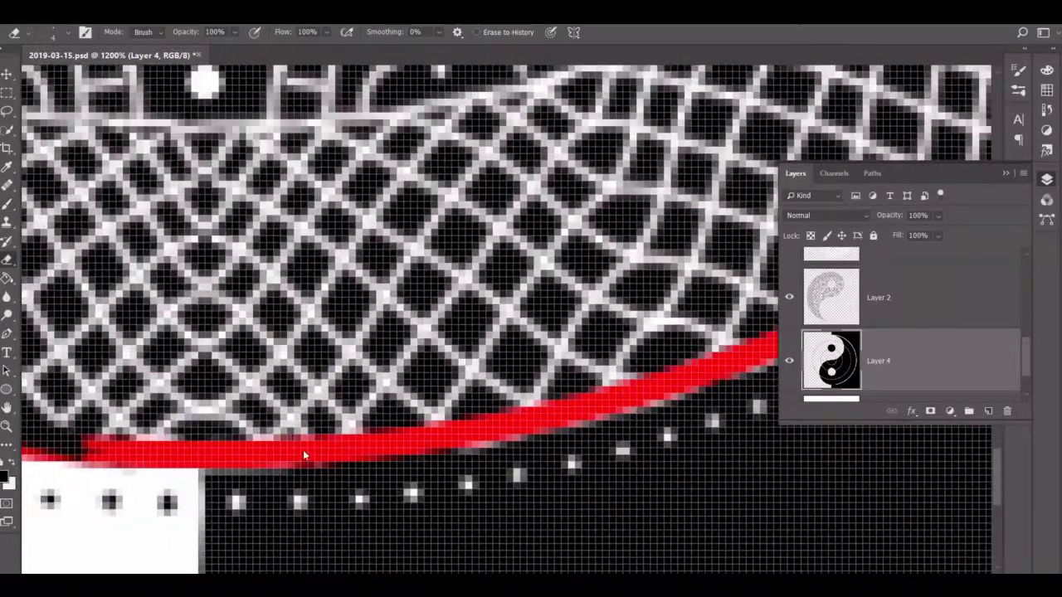
- Set the brush size to 4 px and paint black on Layer 4 along the red circle's lower and outer arc on the white half
{"action": "left_click_drag", "start_coordinate": [303, 450], "coordinate": [705, 432]}
{"action": "left_click", "coordinate": [53, 33]}
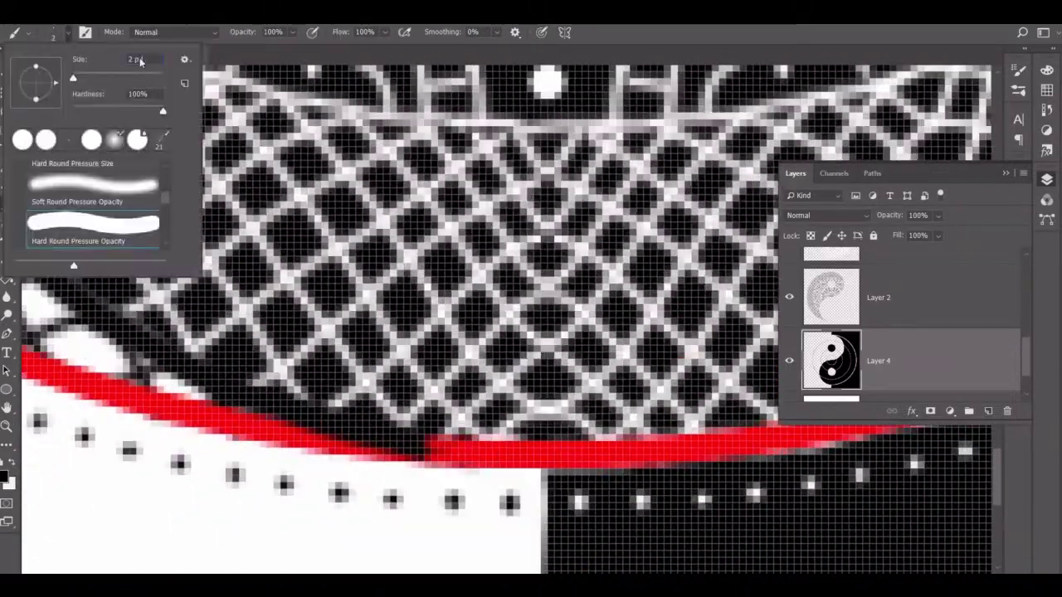
{"action": "type", "text": "4"}
{"action": "key", "text": "Return"}
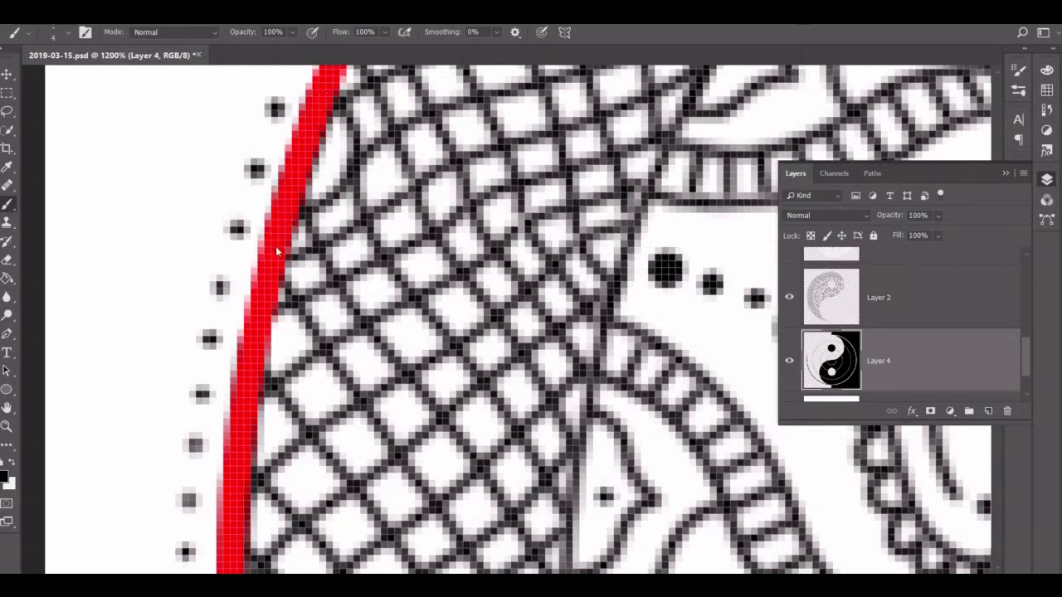
{"action": "scroll", "coordinate": [240, 357], "scroll_direction": "down", "scroll_amount": 6}
{"action": "scroll", "coordinate": [1027, 339], "scroll_direction": "up", "scroll_amount": 2}
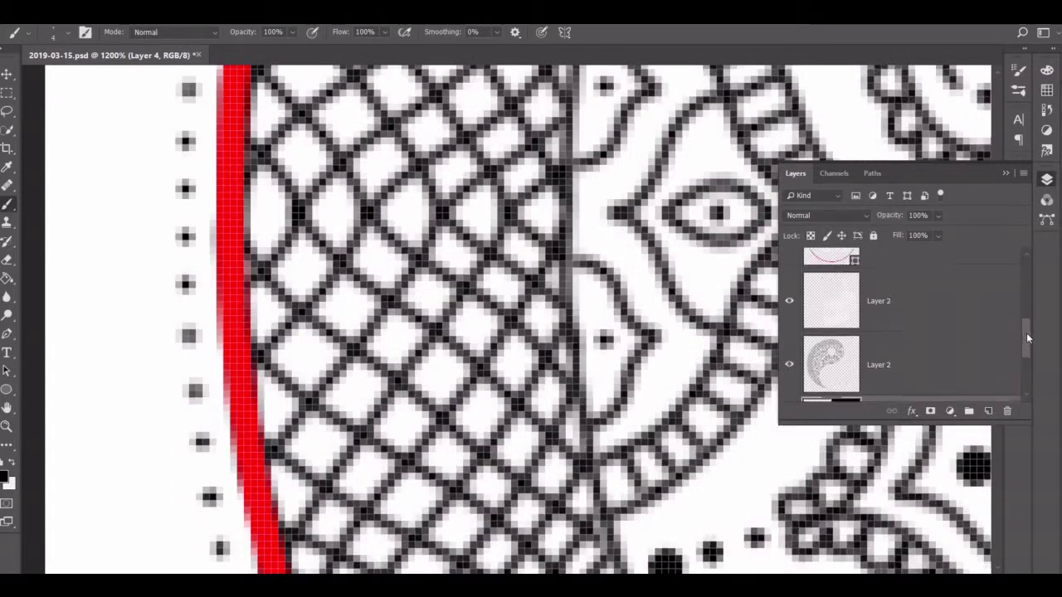
{"action": "scroll", "coordinate": [1028, 339], "scroll_direction": "up", "scroll_amount": 2}
{"action": "scroll", "coordinate": [440, 112], "scroll_direction": "up", "scroll_amount": 5}
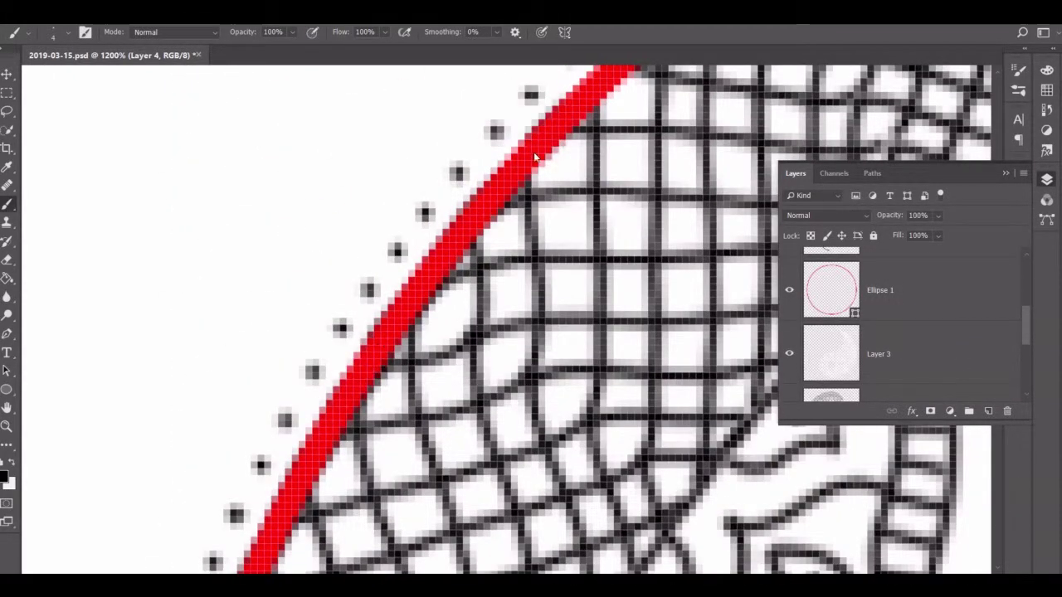
- Paint the black ring on Layer 4 along the red circle's upper arc on the white half, up to the centre line
{"action": "scroll", "coordinate": [535, 156], "scroll_direction": "up", "scroll_amount": 3}
{"action": "scroll", "coordinate": [535, 156], "scroll_direction": "right", "scroll_amount": 2}
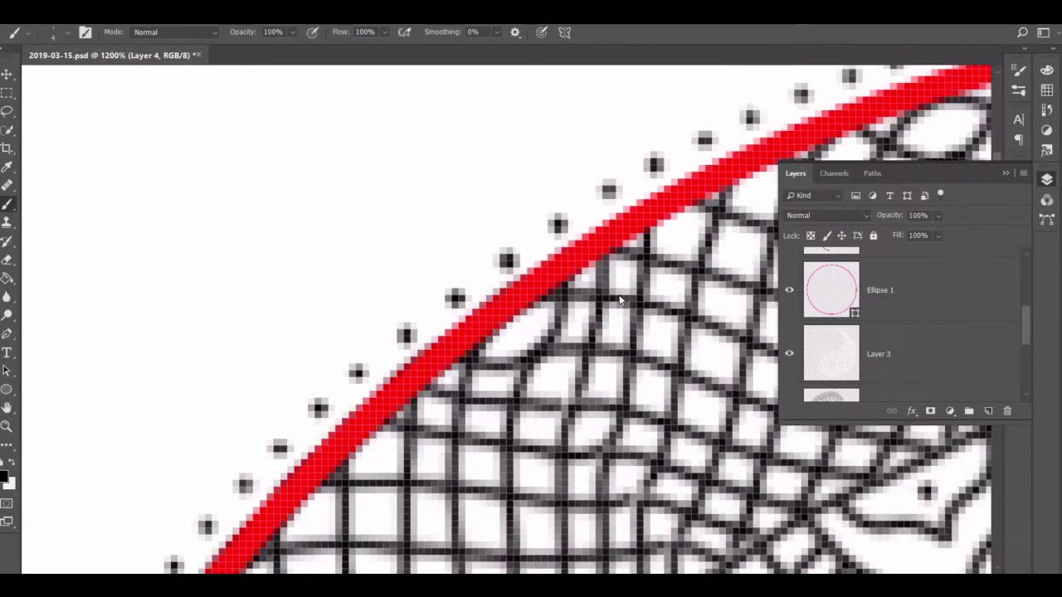
{"action": "scroll", "coordinate": [619, 300], "scroll_direction": "up", "scroll_amount": 2}
{"action": "scroll", "coordinate": [431, 274], "scroll_direction": "right", "scroll_amount": 3}
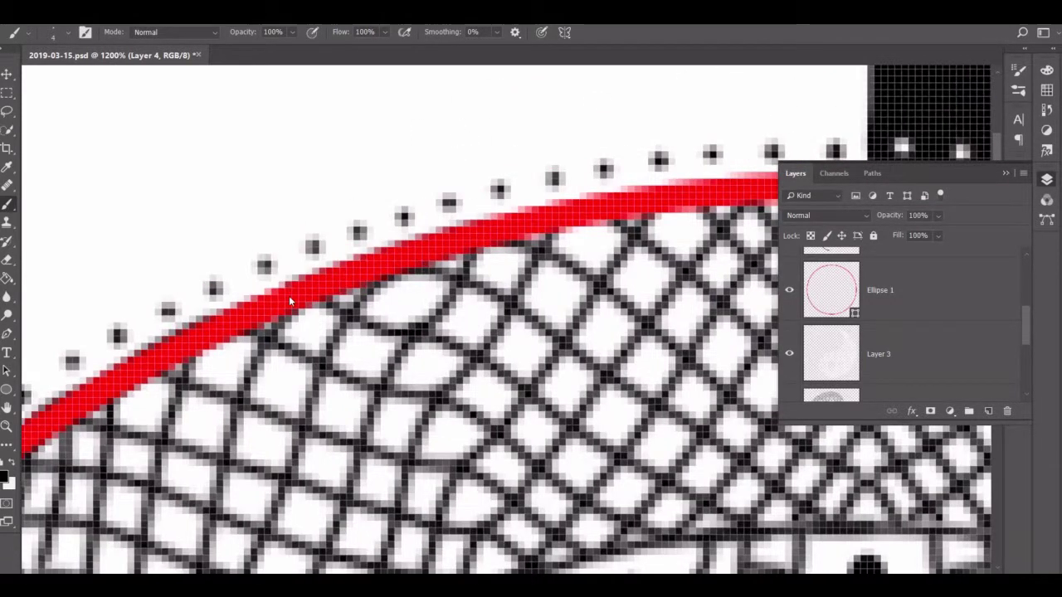
{"action": "scroll", "coordinate": [289, 301], "scroll_direction": "right", "scroll_amount": 3}
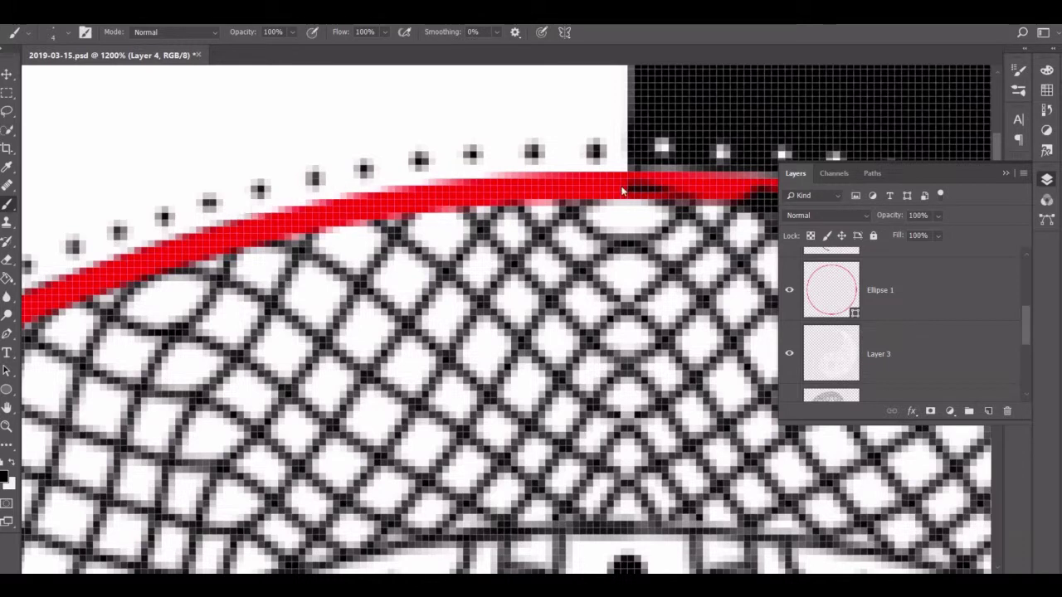
{"action": "scroll", "coordinate": [210, 259], "scroll_direction": "right", "scroll_amount": 2}
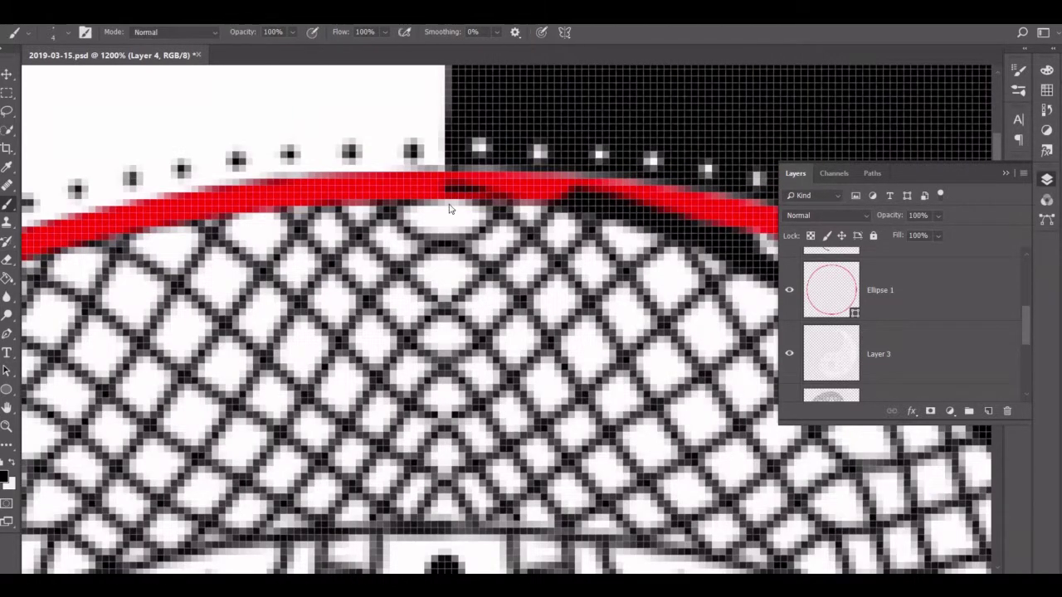
- Delete the red guide circle, Ellipse 1, and check the outer ring up close and across the whole symbol
{"action": "left_click", "coordinate": [939, 291]}
{"action": "key", "text": "Delete"}
{"action": "key", "text": "z"}
{"action": "key", "text": "ctrl+0"}
{"action": "left_click_drag", "start_coordinate": [581, 494], "coordinate": [611, 491]}
{"action": "key", "text": "e"}
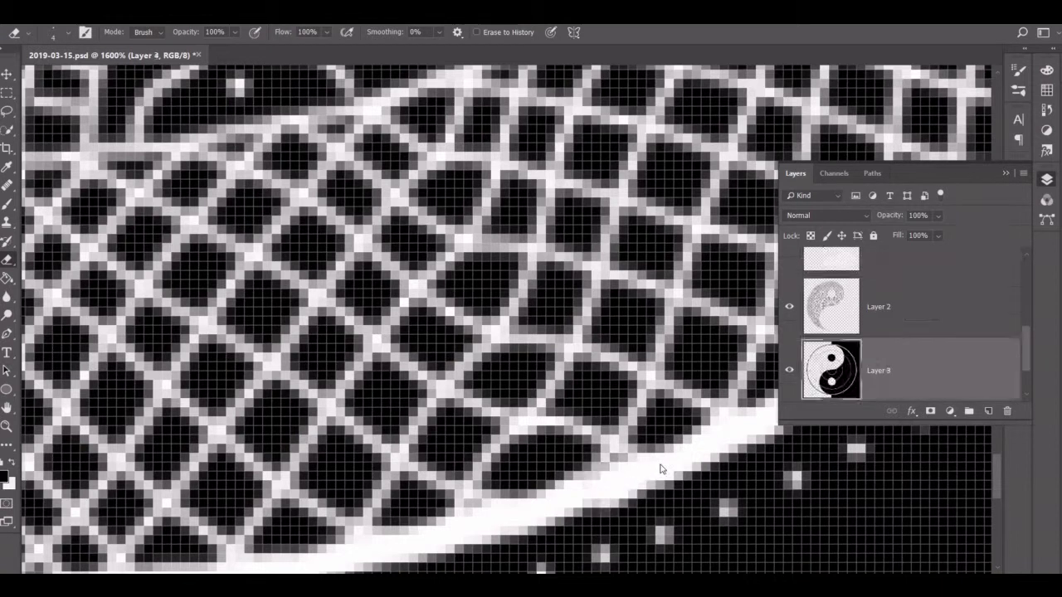
{"action": "key", "text": "z"}
{"action": "key", "text": "ctrl+0"}
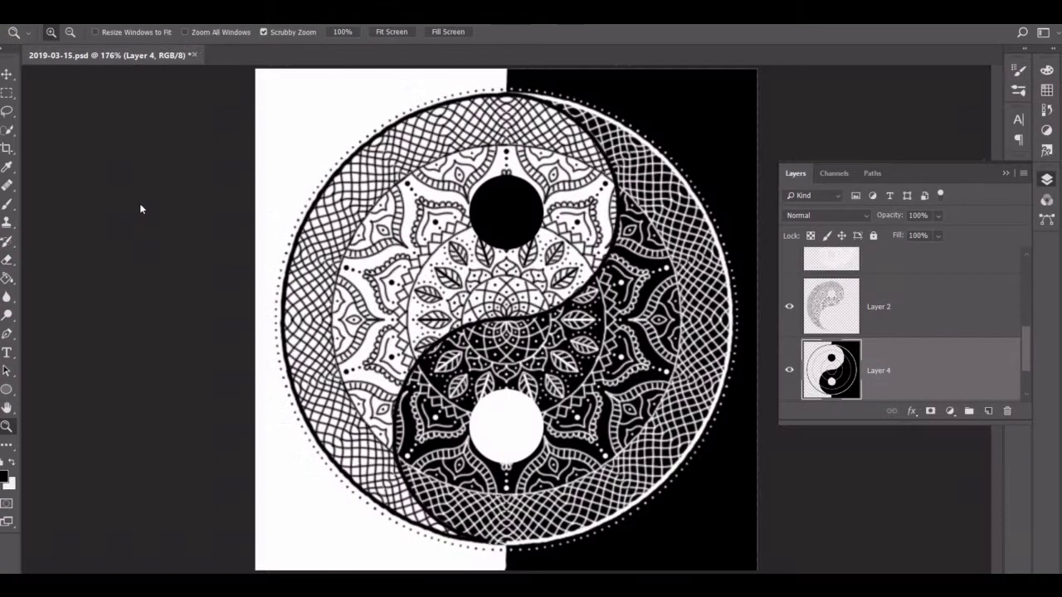